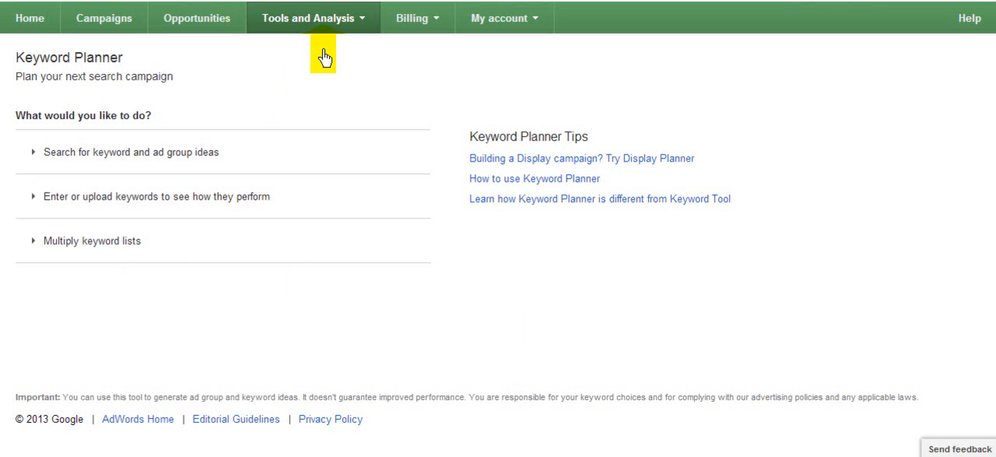
left_click(360, 25)
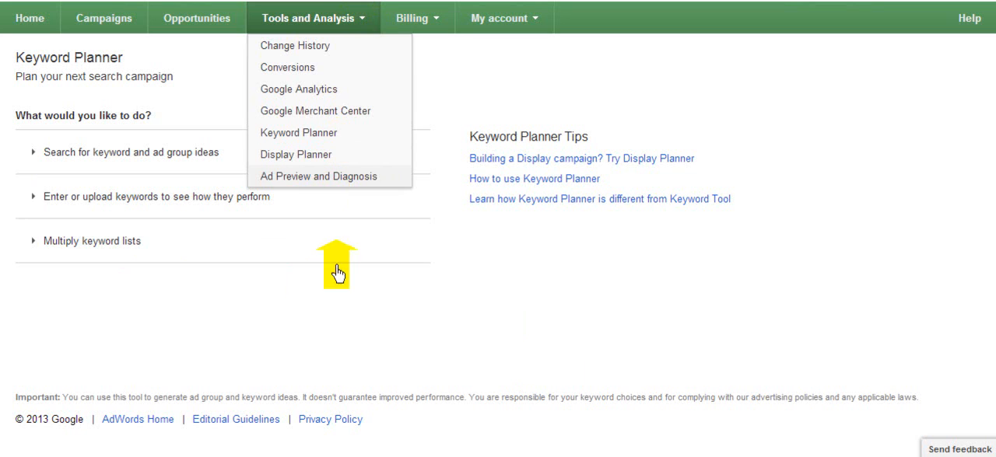
left_click(337, 295)
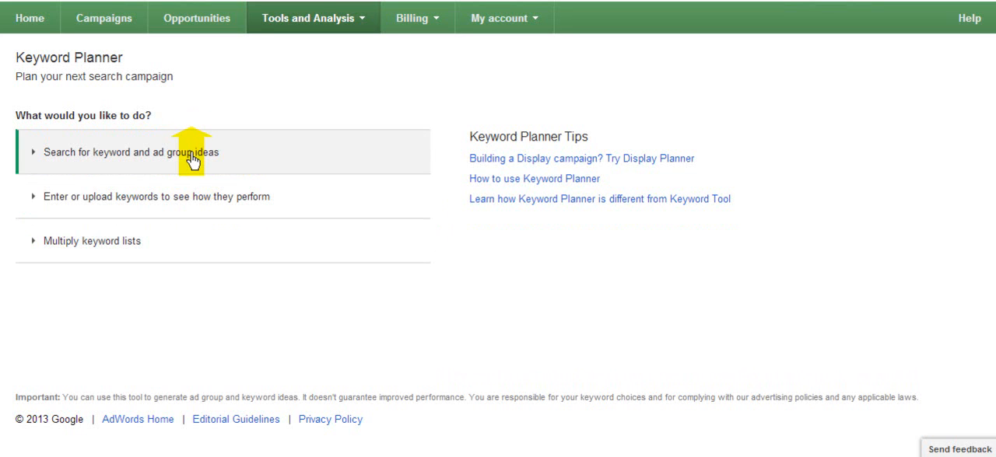
Step: Search for keyword and ad group ideas using "Rabbit Farm" as the product or service
left_click(261, 164)
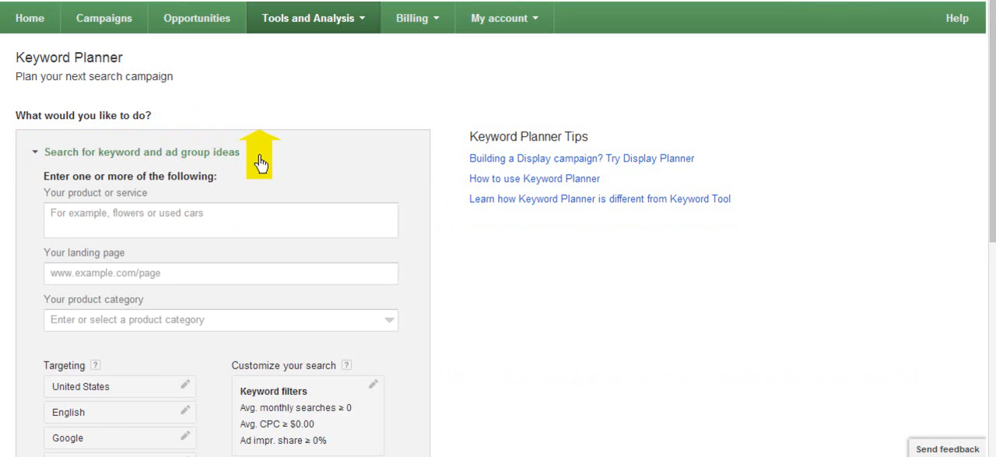
left_click(209, 225)
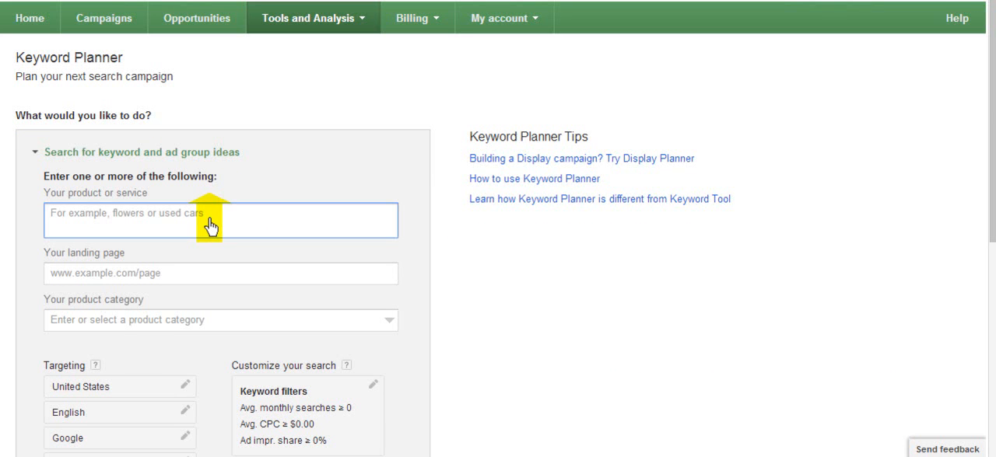
type("Rabbit")
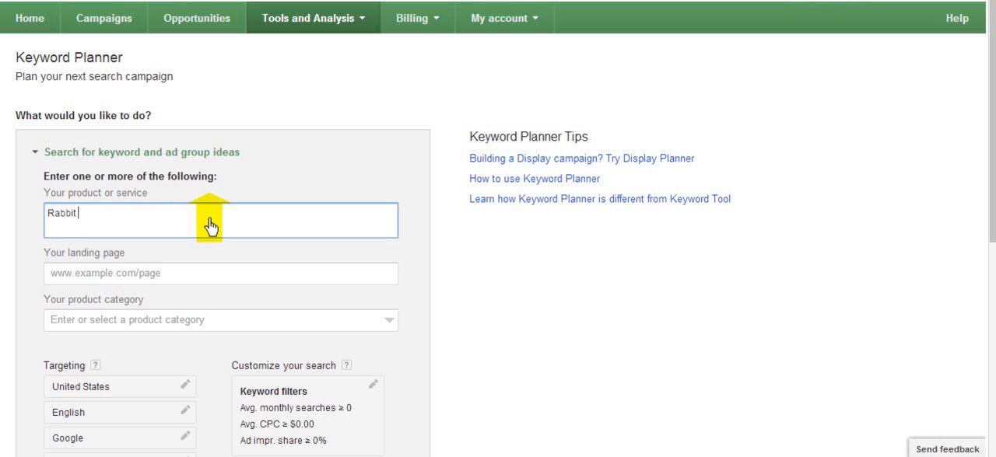
type(" Farm")
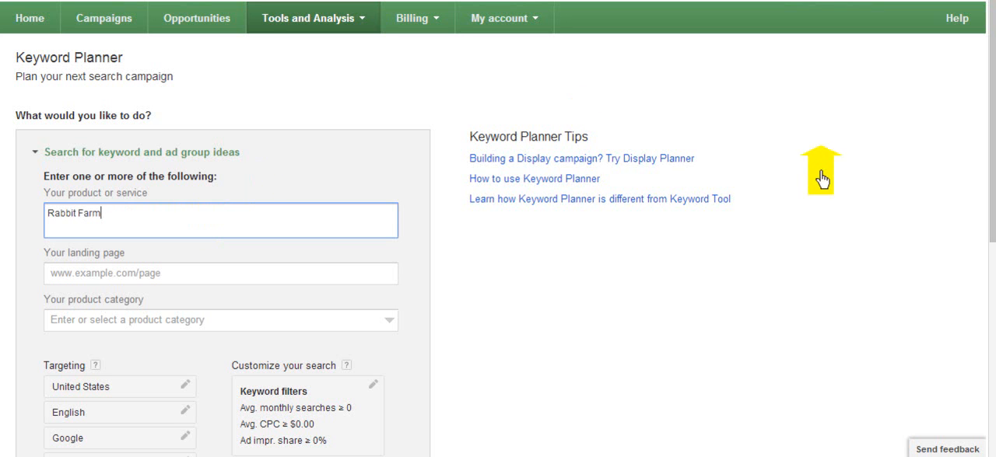
left_click_drag(992, 211, 992, 319)
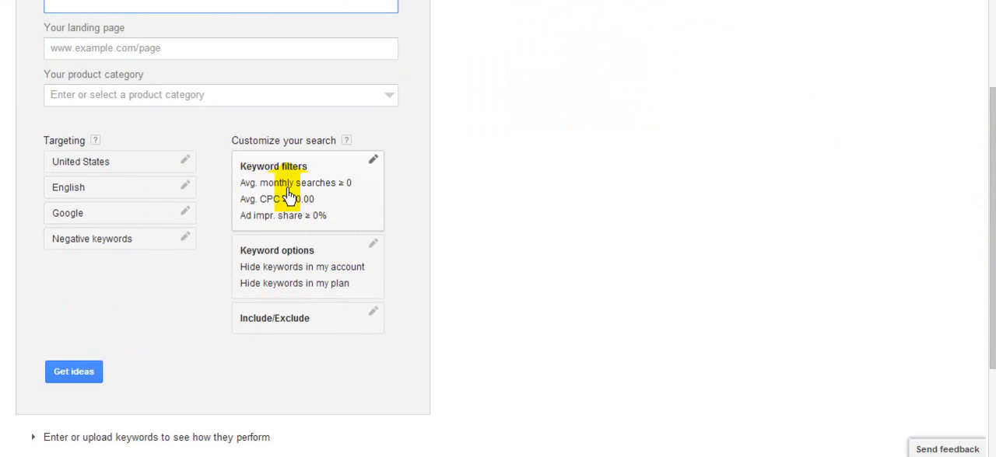
left_click(86, 382)
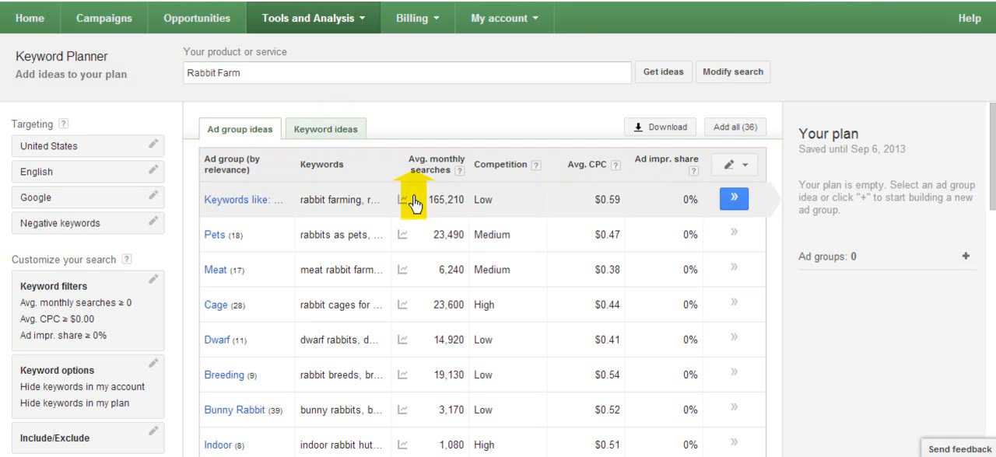
Step: Check the download options for the ad group ideas, and try adding the Rabbit Farming ad group to the plan before removing it
left_click(650, 129)
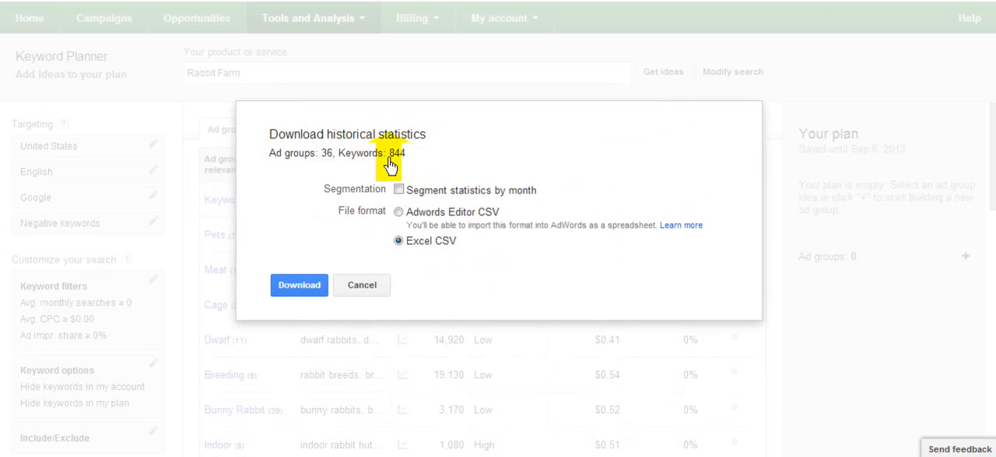
left_click(369, 293)
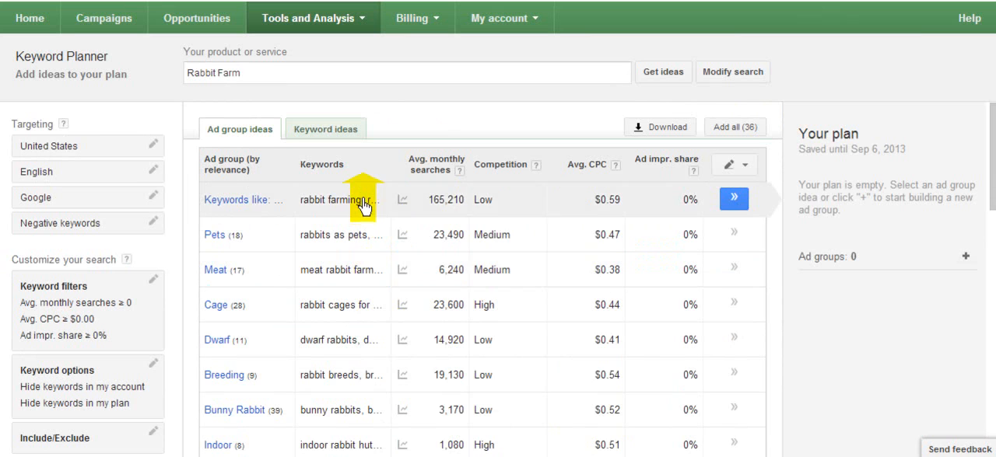
left_click(734, 199)
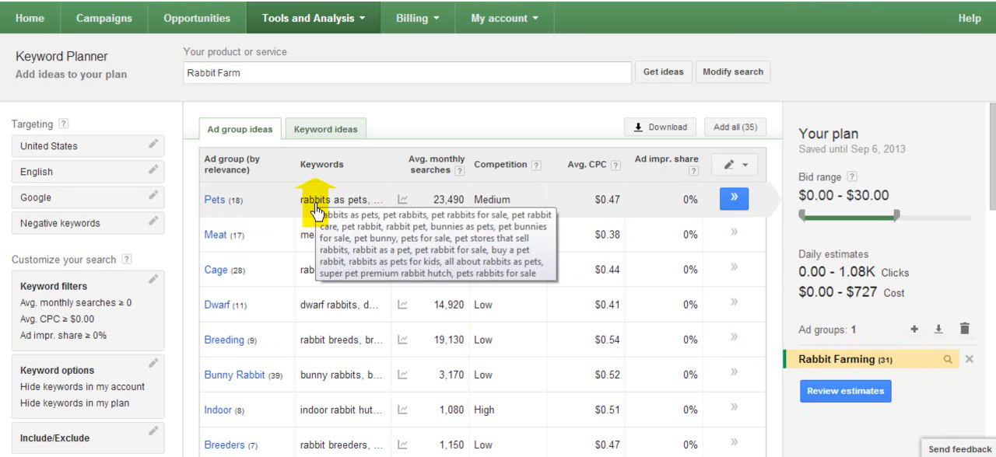
left_click(969, 362)
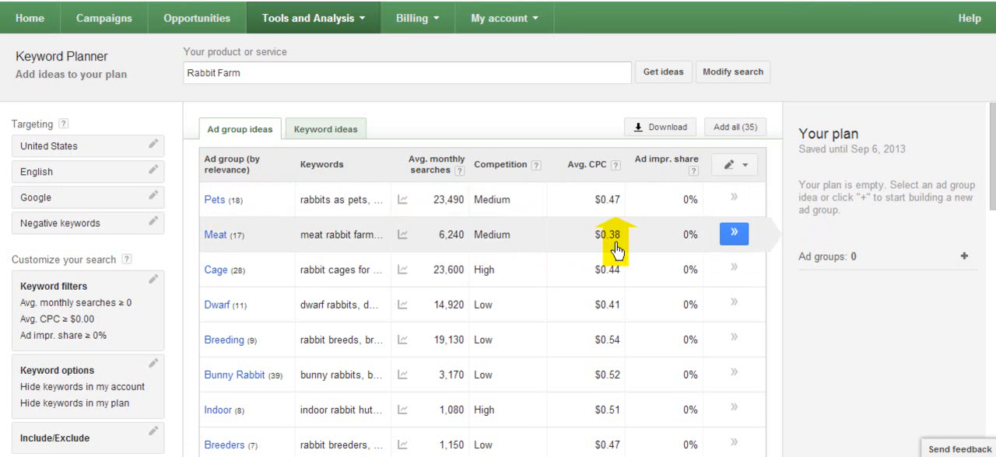
Step: Restart Keyword Planner and get keyword and ad group ideas for the product or service "Rabbit Farm"
left_click(365, 19)
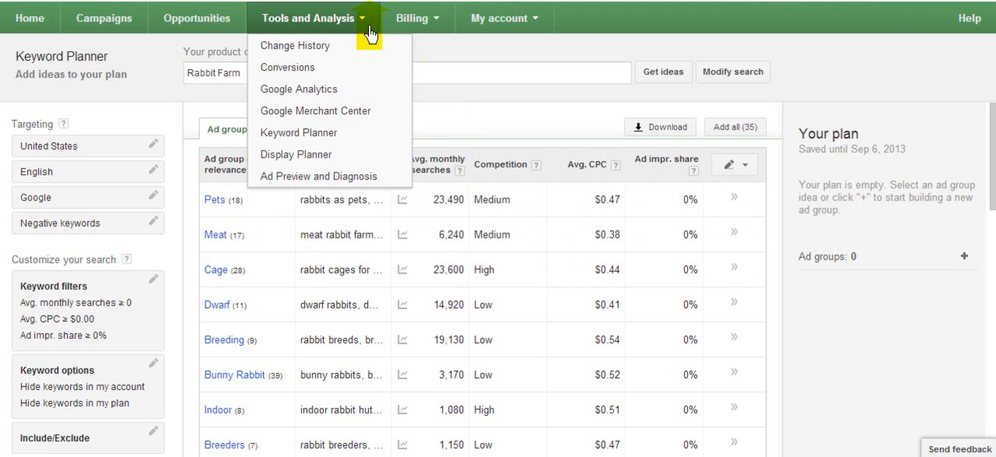
left_click(369, 134)
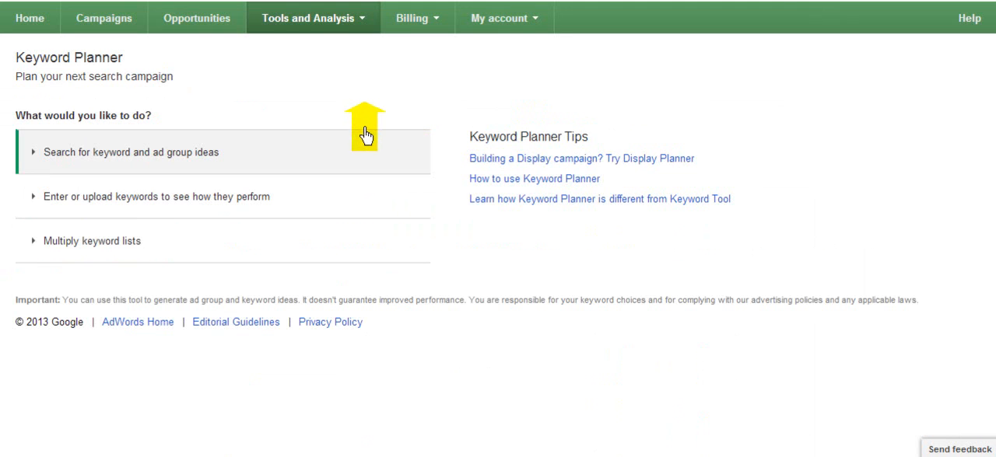
left_click(277, 160)
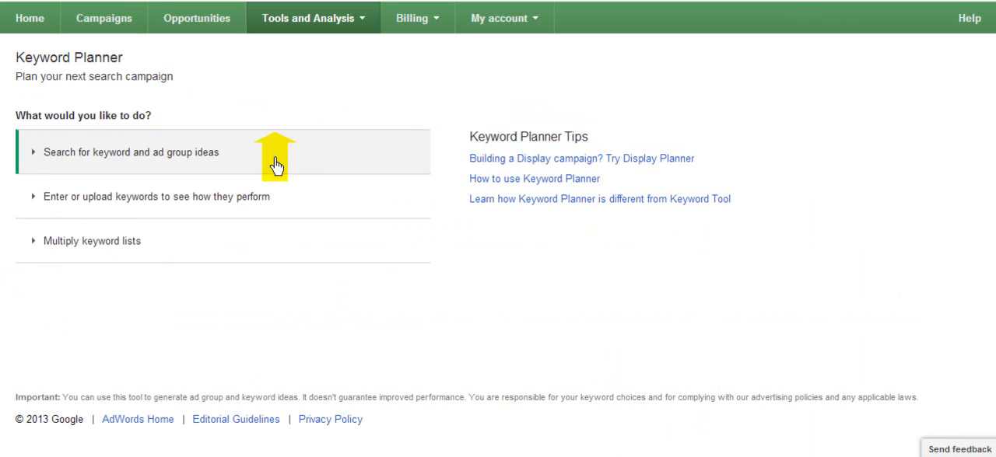
left_click(229, 224)
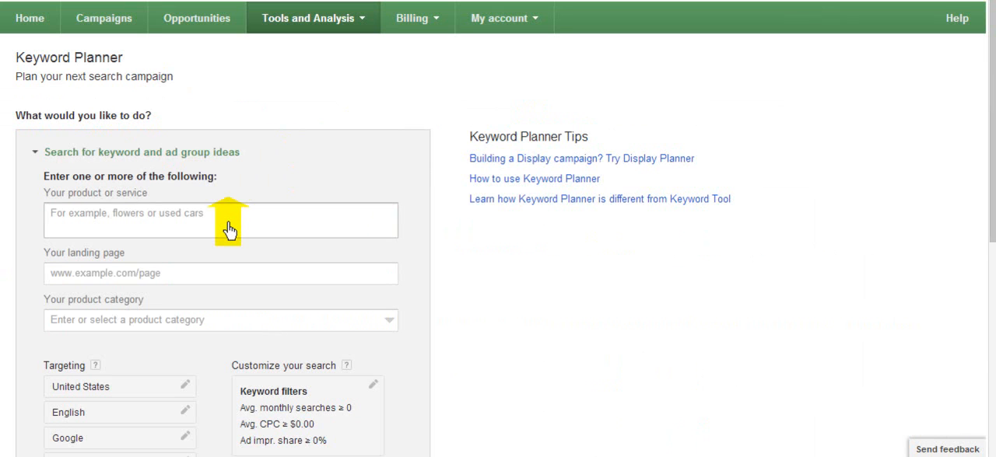
type("Rabbit Farm")
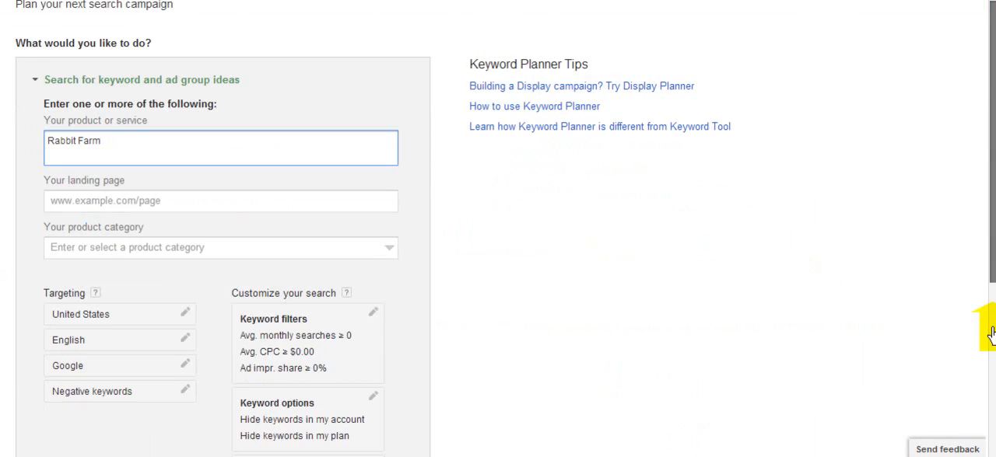
scroll(986, 329, "down", 4)
left_click(63, 327)
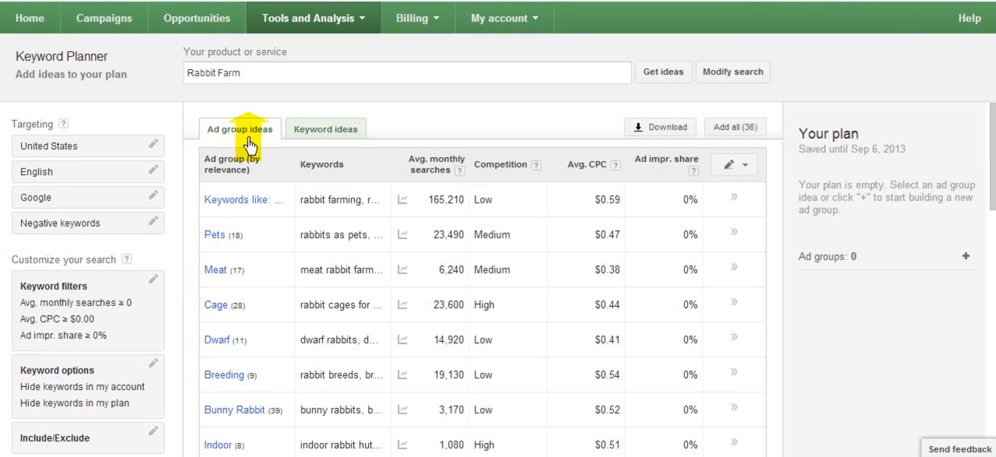
Step: Look through the individual keyword ideas for Rabbit Farm, and return to the start of the ad group ideas
left_click(305, 134)
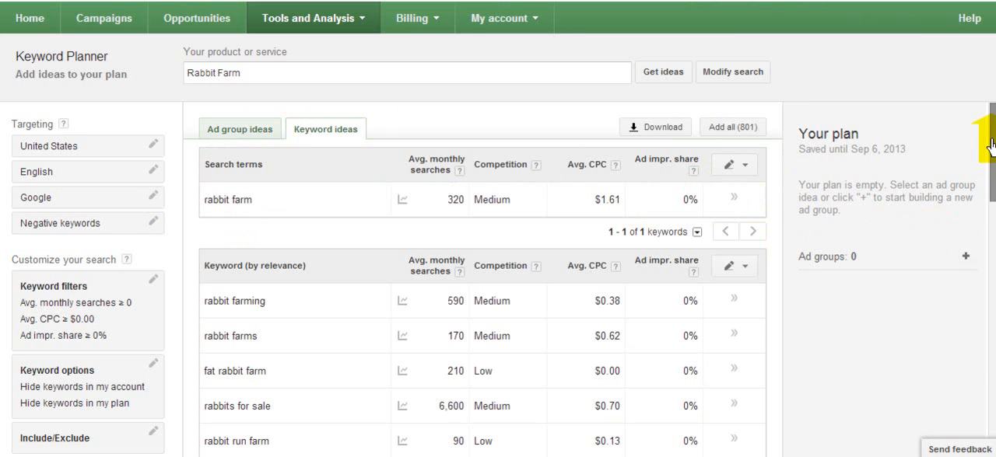
left_click(989, 346)
left_click_drag(993, 369, 994, 434)
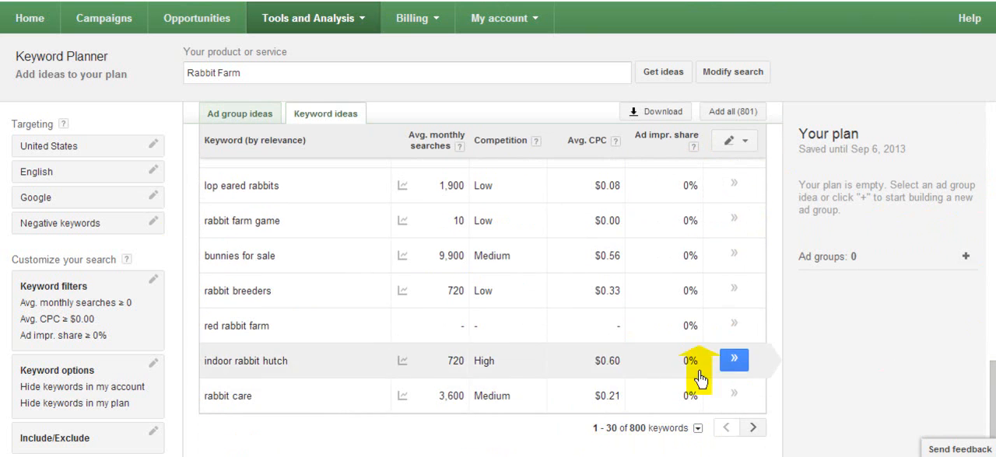
left_click(231, 119)
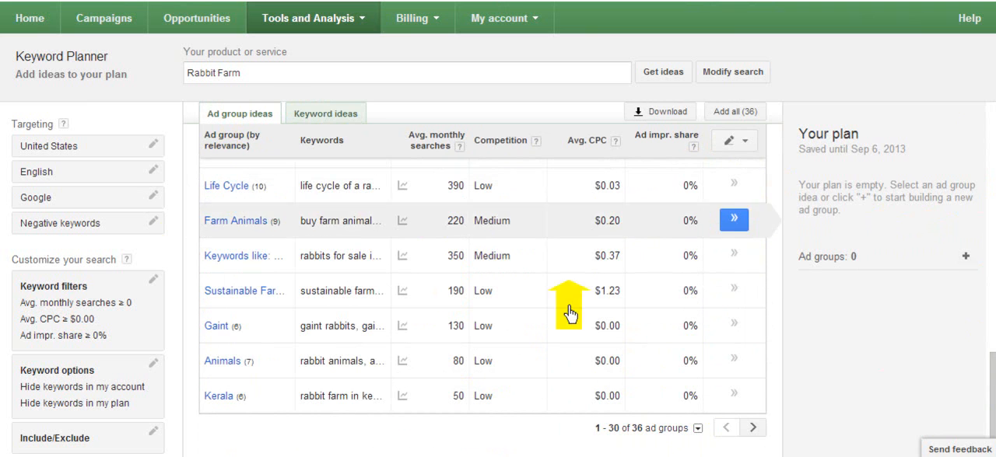
left_click_drag(991, 370, 991, 118)
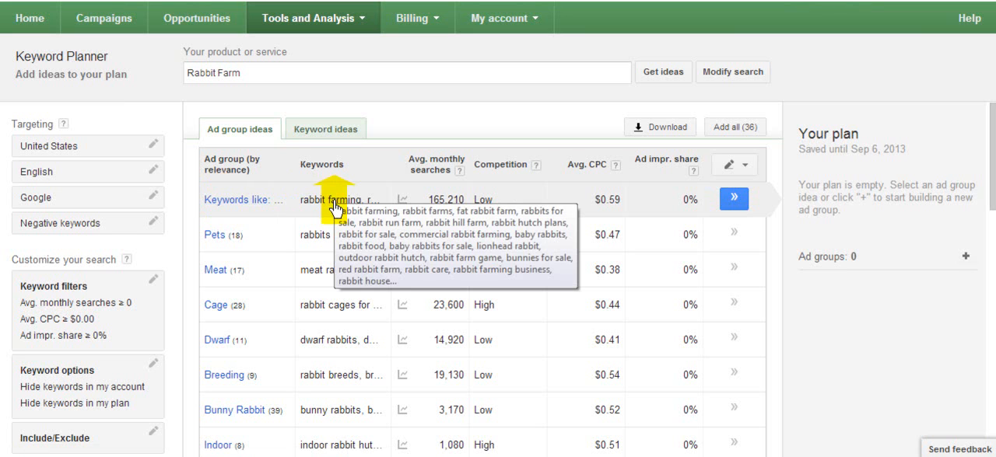
Step: From the "Keywords like: Rabbit Farming" ad group, add "rabbit farming", "rabbit farms", "fat rabbit farm" and "rabbits for sale" to the plan
left_click(258, 203)
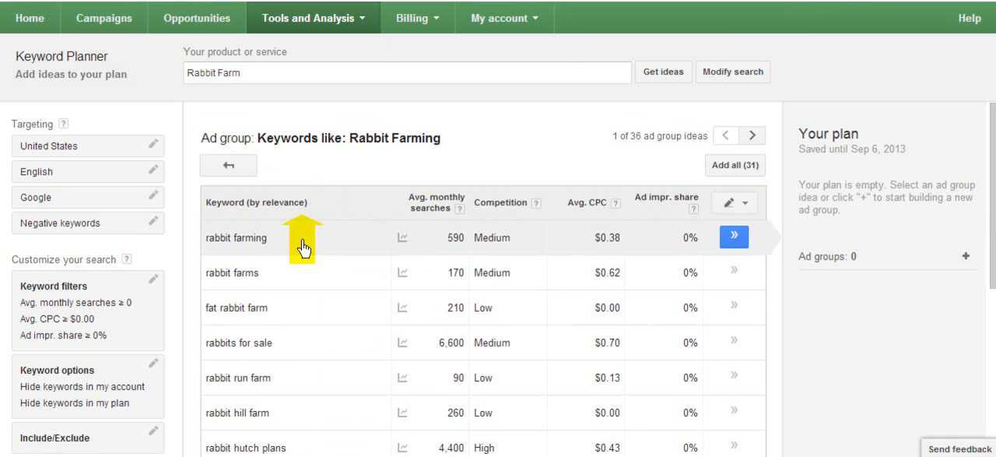
left_click(734, 241)
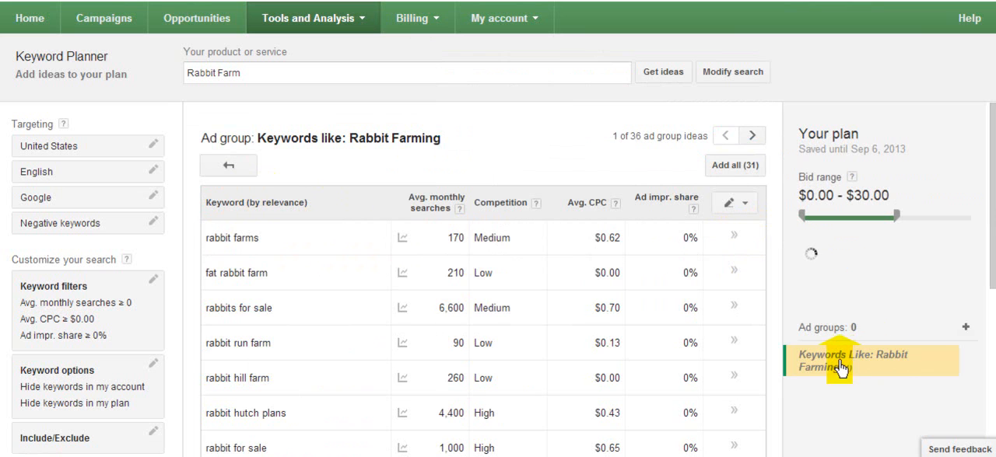
left_click(724, 244)
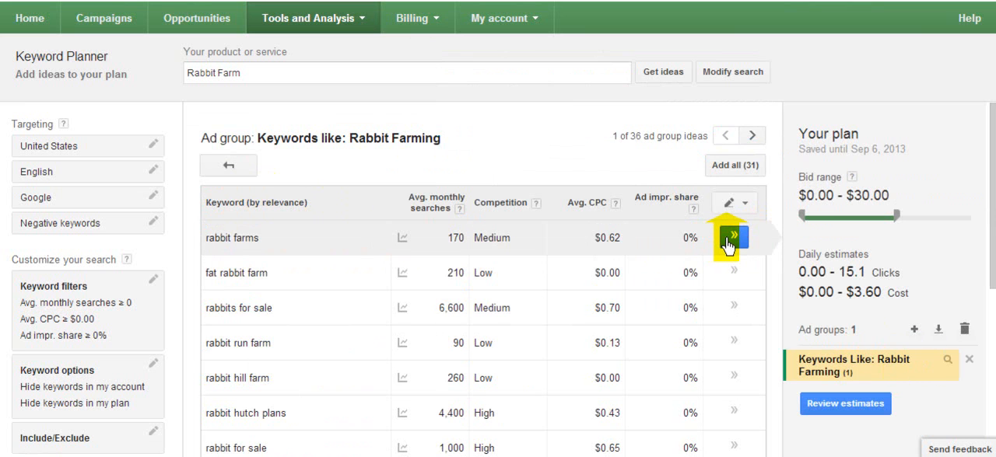
left_click(727, 244)
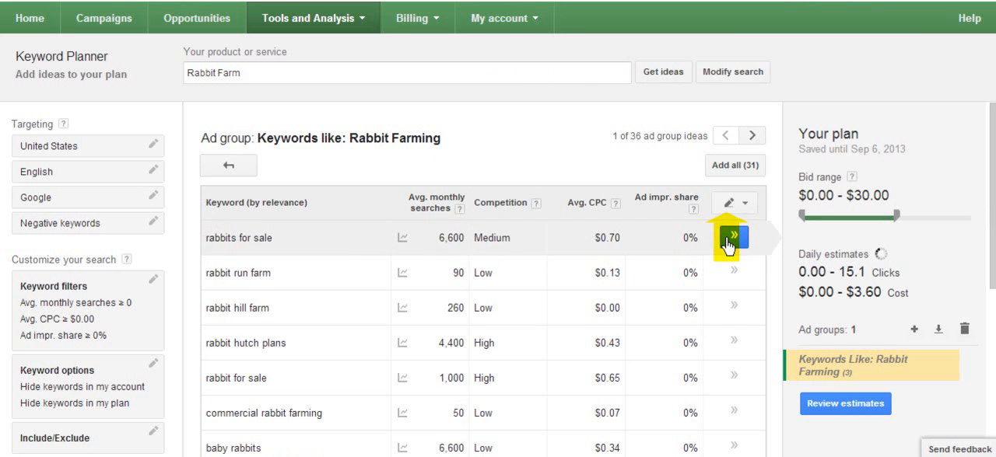
left_click(727, 244)
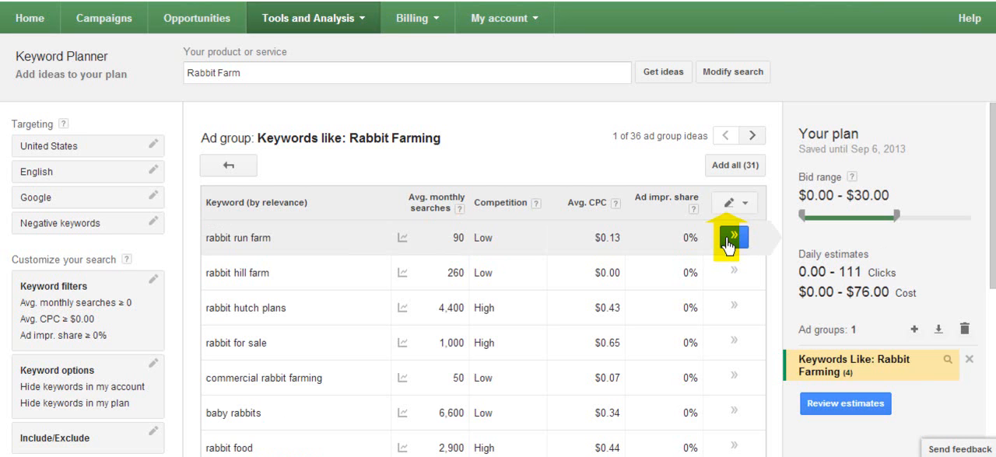
Step: Add "rabbit run farm", "commercial rabbit farming" and "rabbit food" from the same ad group to the plan
left_click(731, 238)
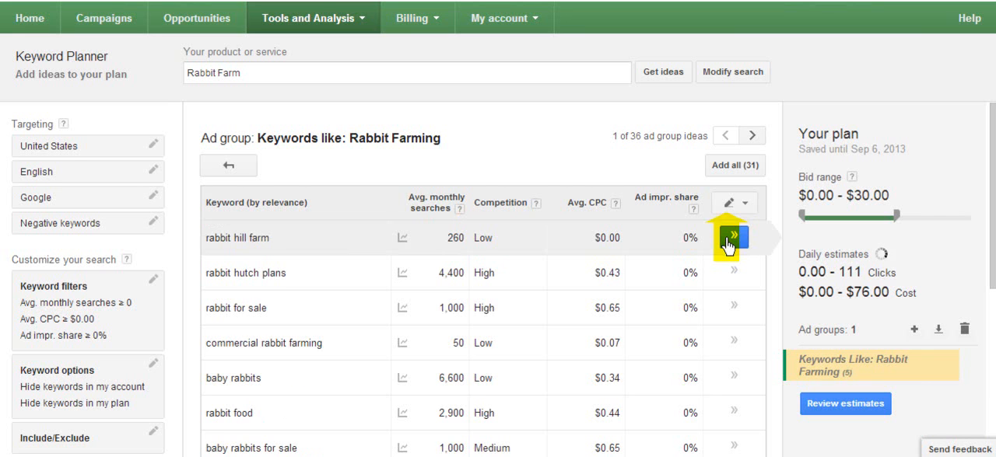
left_click(734, 342)
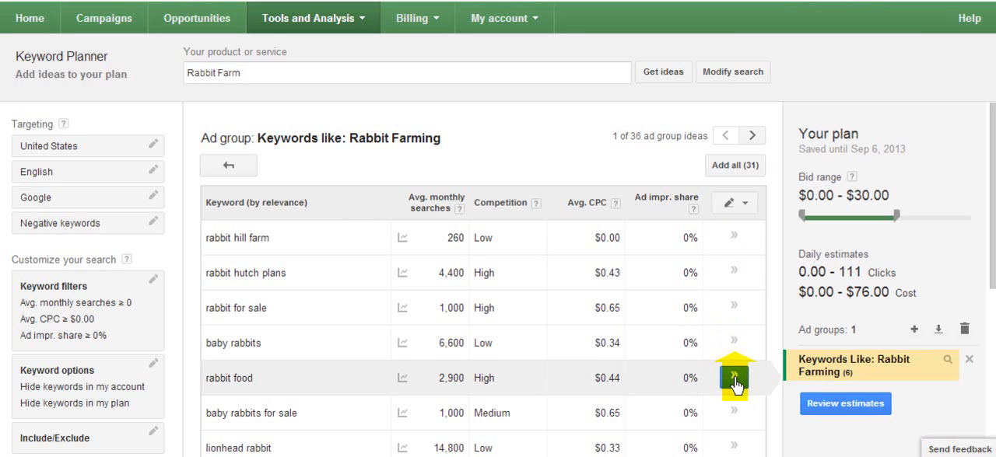
left_click(734, 378)
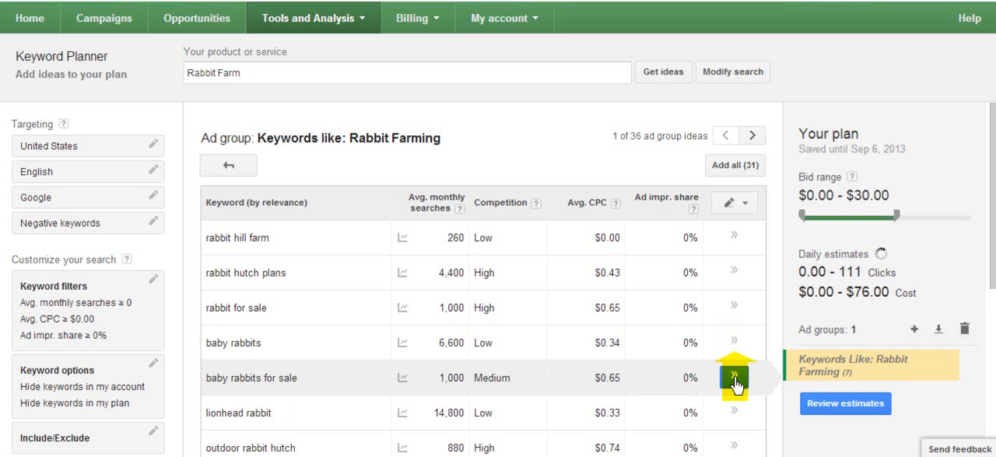
left_click_drag(986, 234, 994, 390)
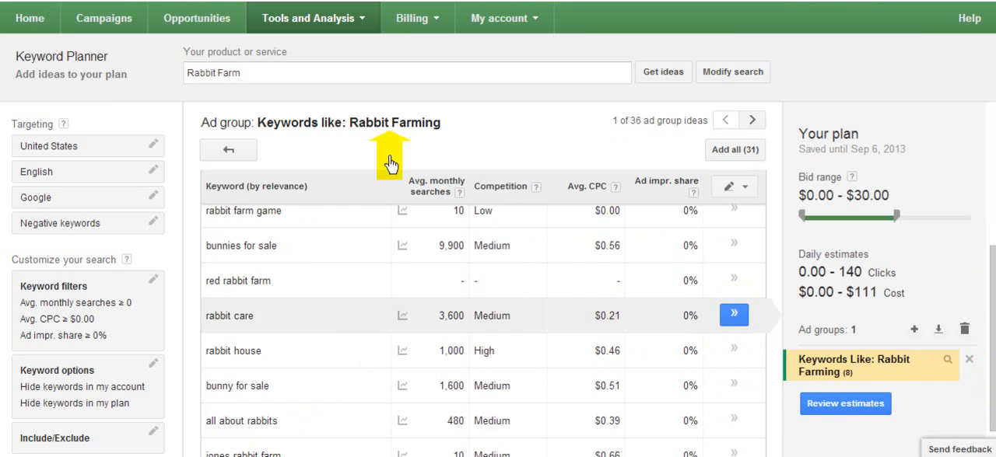
Step: Return to the ad group ideas and add "meat rabbit farming" and "meat rabbits for sale" from the Meat ad group to the plan
left_click(238, 155)
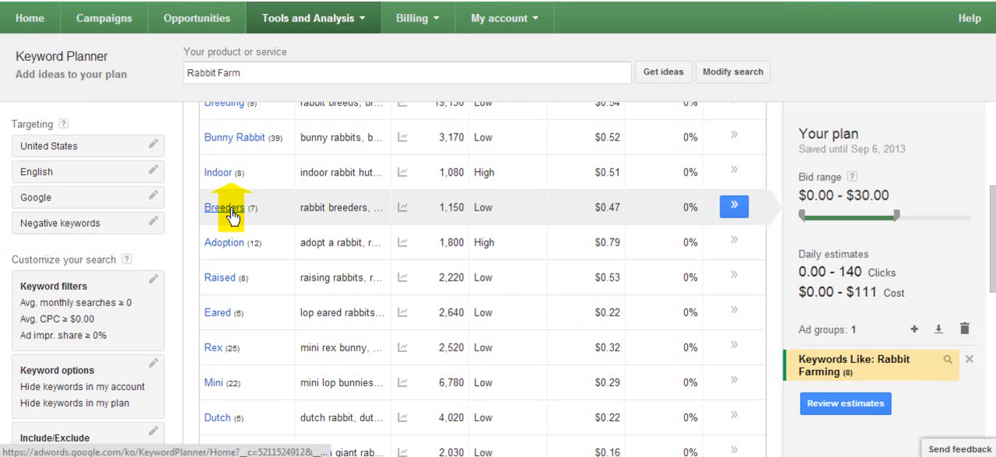
left_click_drag(992, 195, 990, 112)
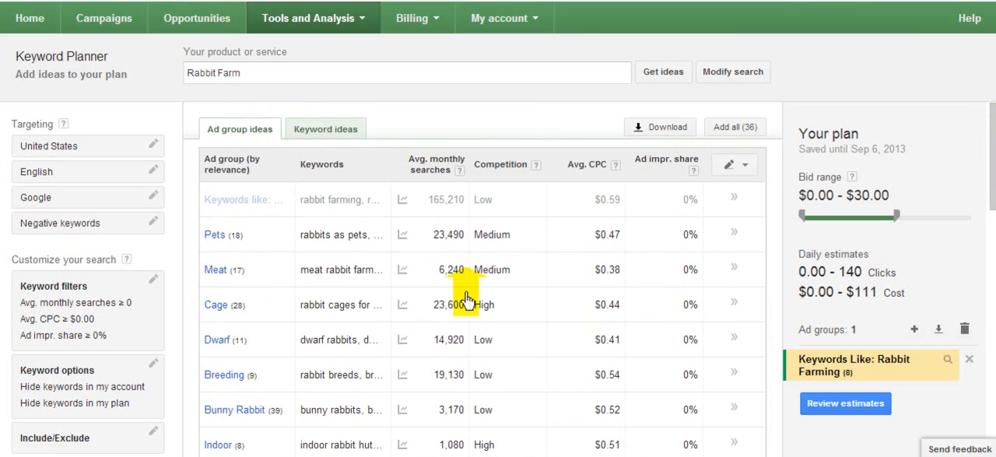
left_click(215, 270)
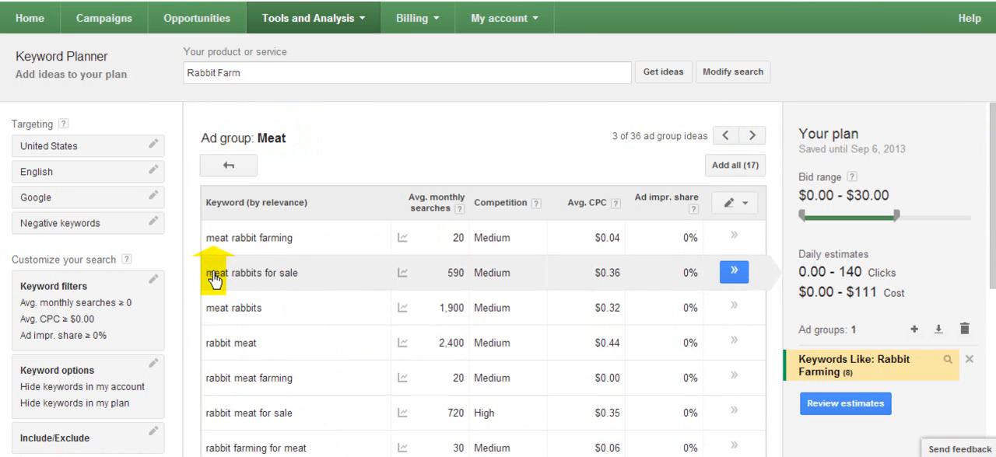
left_click(735, 238)
left_click(735, 238)
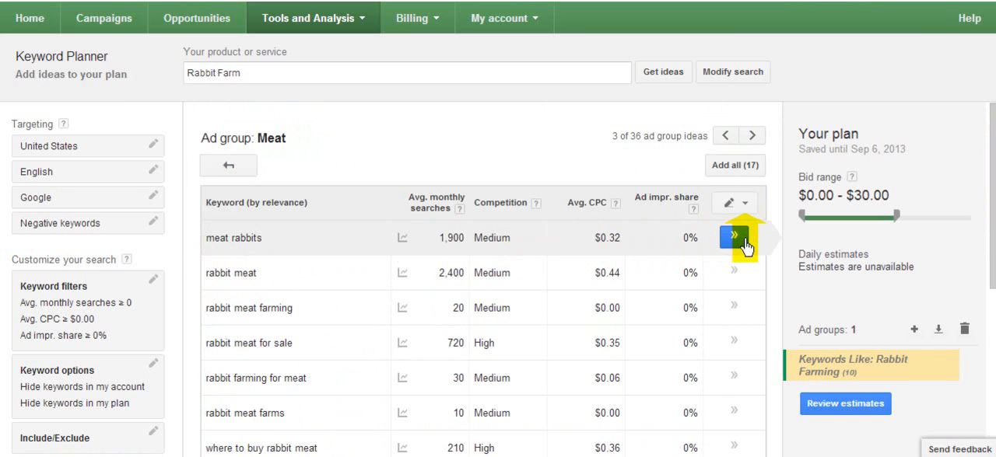
Step: Add "meat rabbits", "rabbit meat", "rabbit meat farming", "rabbit meat for sale" and "rabbit farming for meat" from the Meat ad group to the plan
left_click(735, 237)
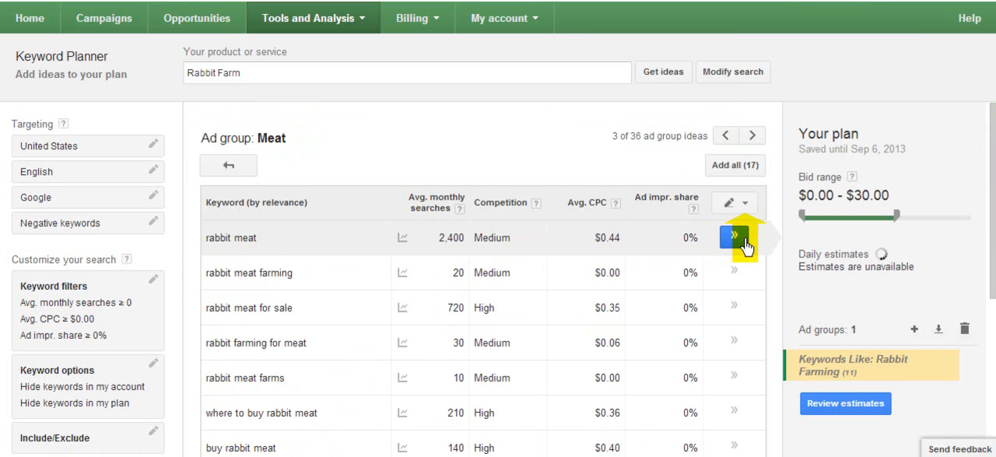
left_click(735, 237)
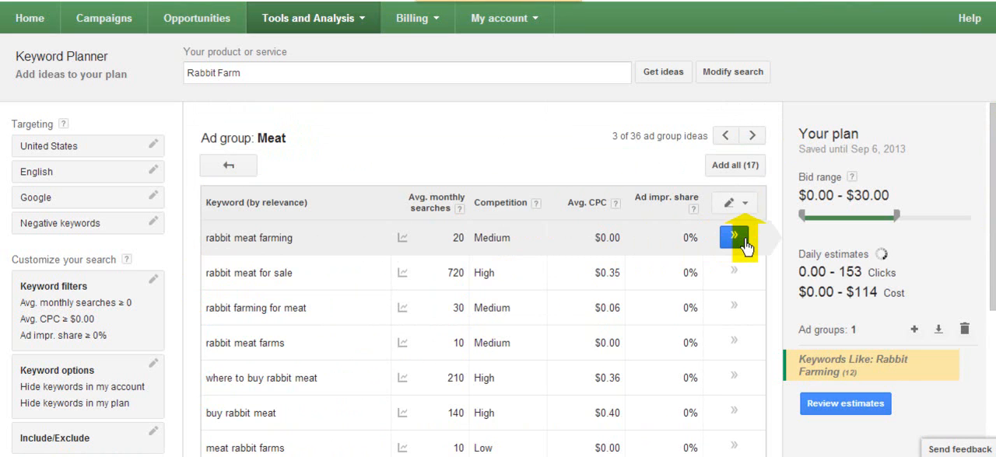
left_click(735, 238)
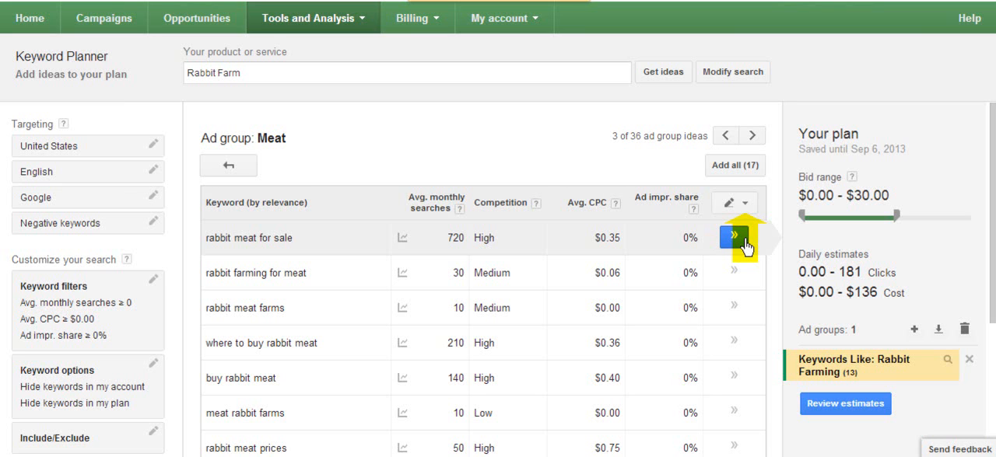
left_click(735, 237)
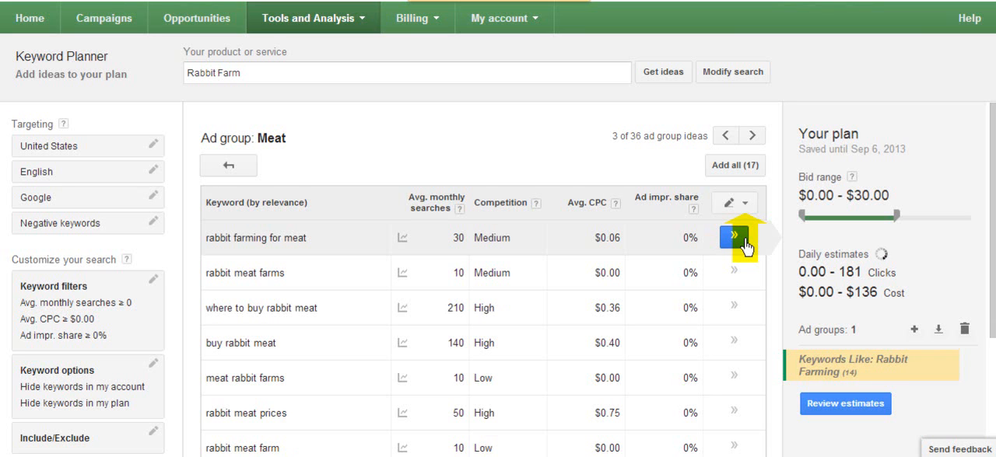
left_click(742, 246)
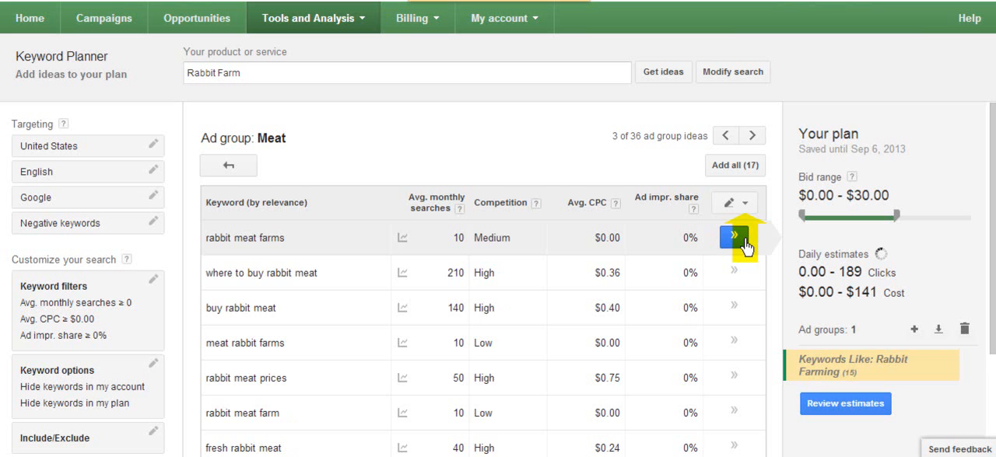
Step: Add "rabbit meat farms", "where to buy rabbit meat", "meat rabbit farms", "buy rabbit meat" and "rabbit meat farm" to the plan
left_click(743, 247)
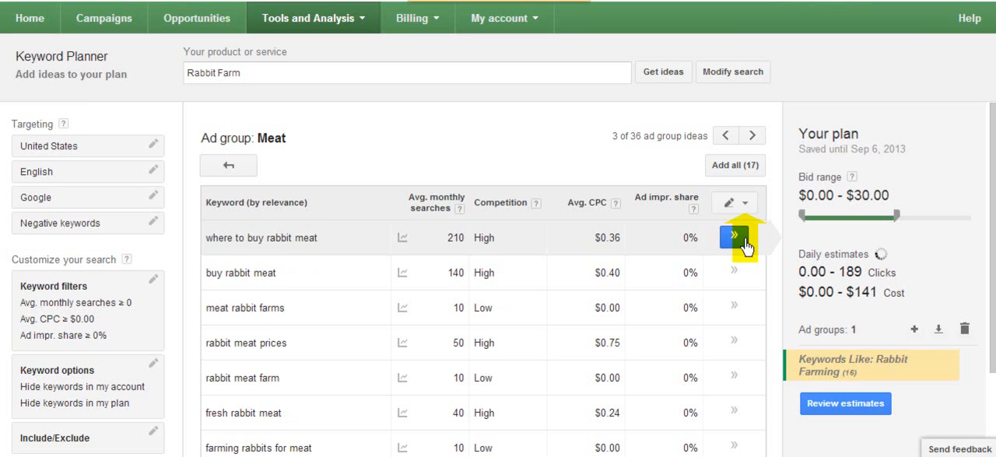
left_click(743, 246)
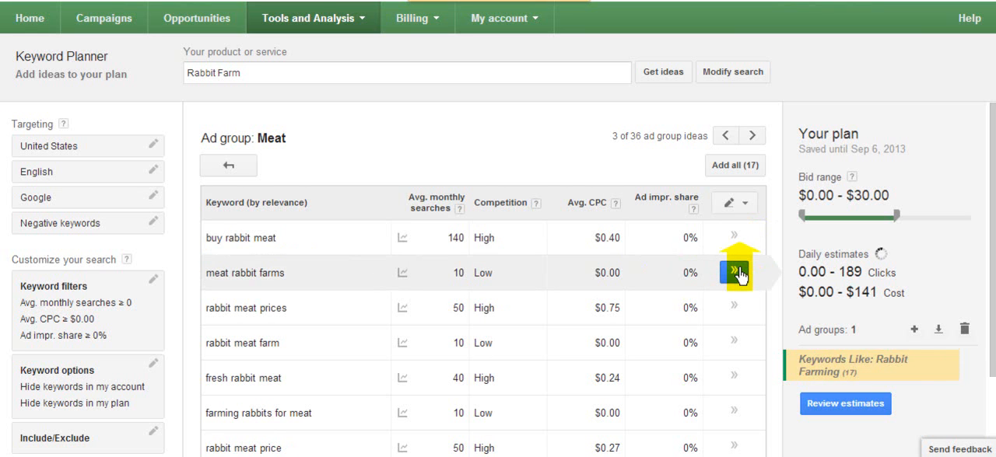
left_click(735, 272)
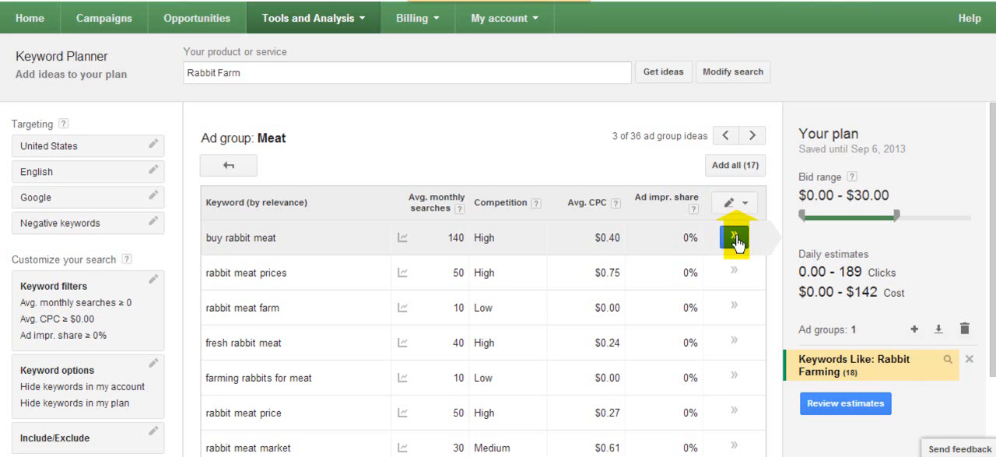
left_click(735, 243)
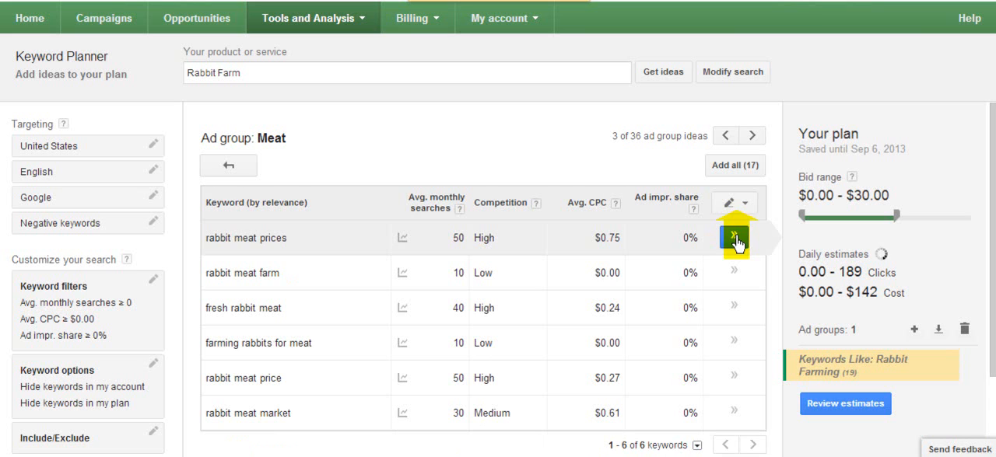
left_click(735, 278)
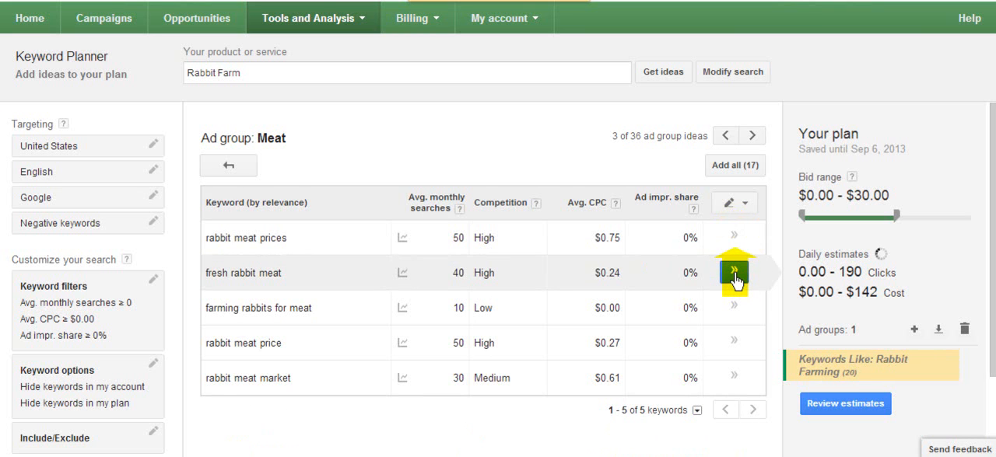
Step: Look over the keywords collected in the plan, and check the download options for the ad group ideas without downloading
left_click(860, 374)
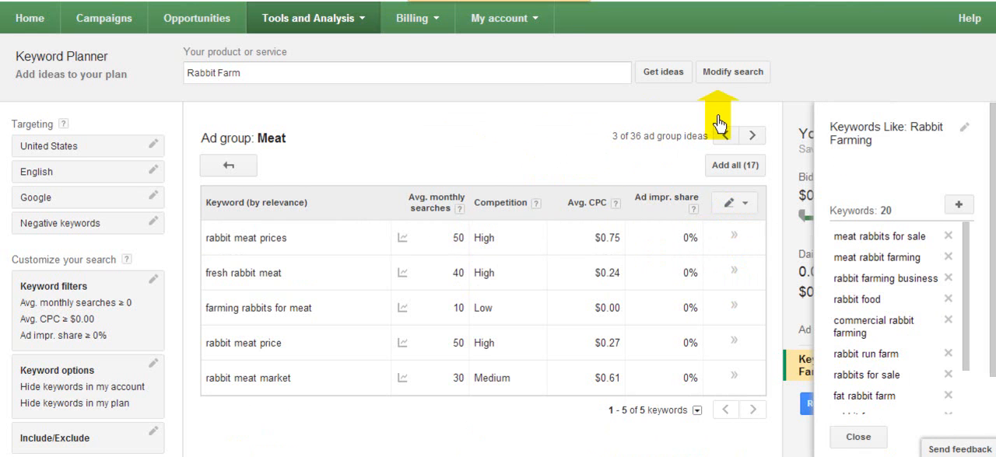
left_click(856, 438)
left_click(222, 167)
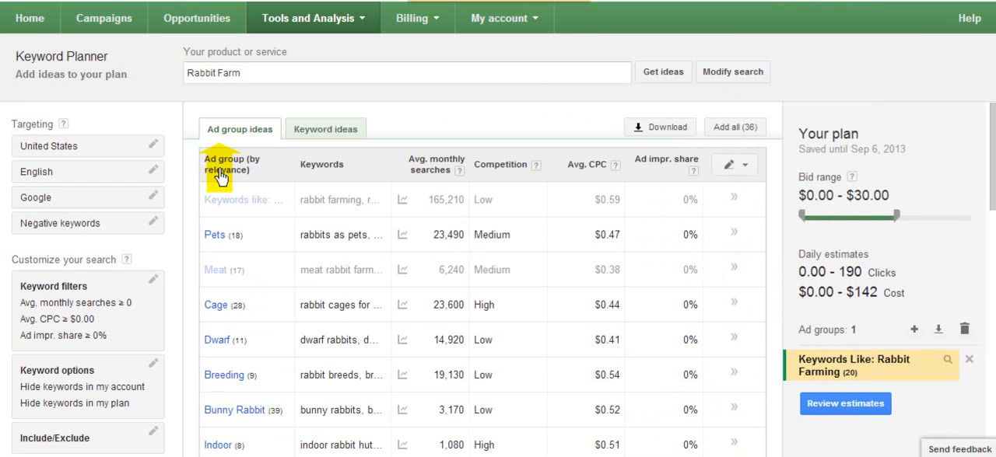
left_click(659, 128)
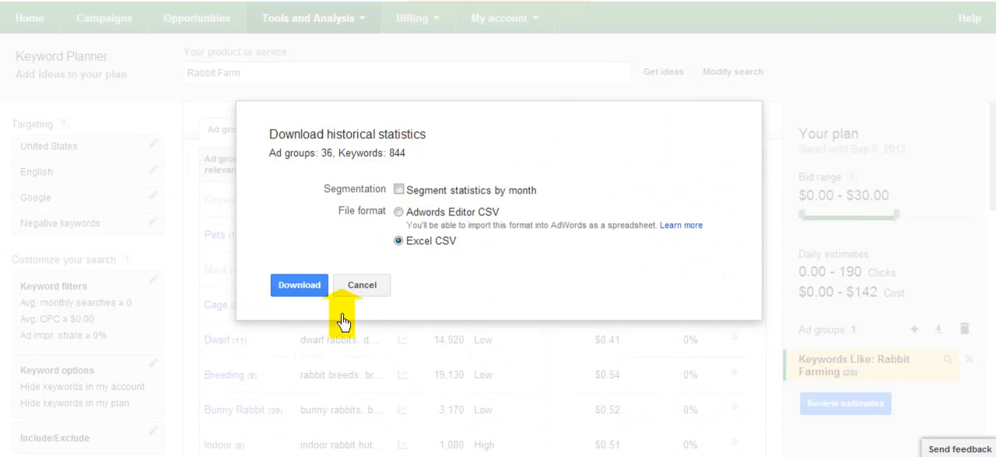
left_click(361, 294)
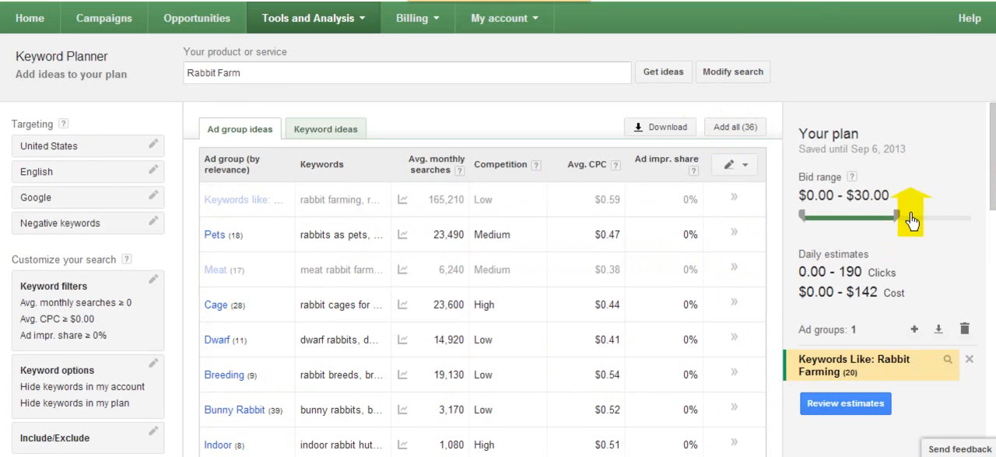
Step: Copy the second page of keywords from the plan's "Keywords Like: Rabbit Farming" ad group into a blank Notepad document
left_click(825, 376)
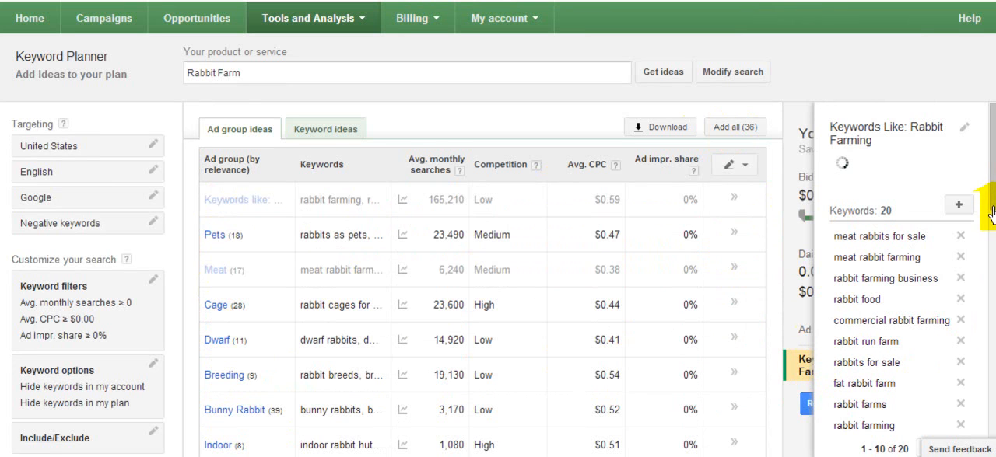
scroll(992, 225, "down", 6)
left_click_drag(991, 251, 992, 116)
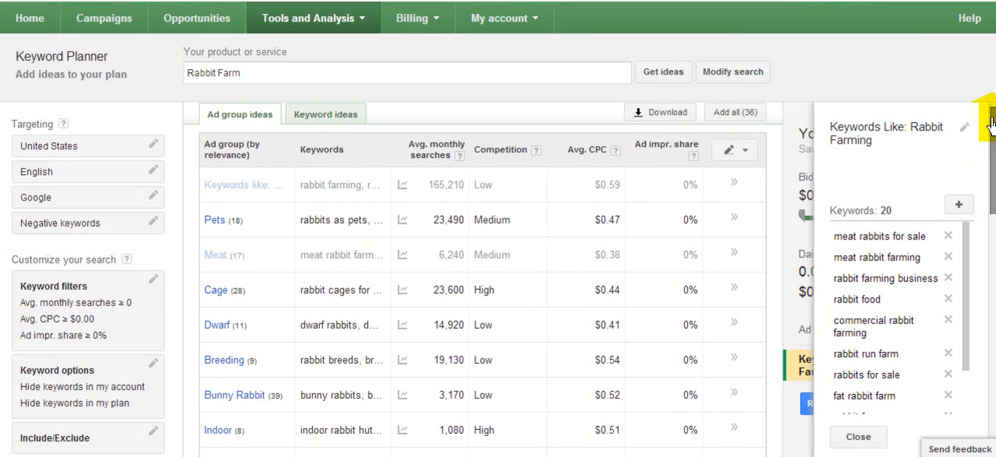
left_click_drag(967, 337, 862, 262)
left_click(943, 405)
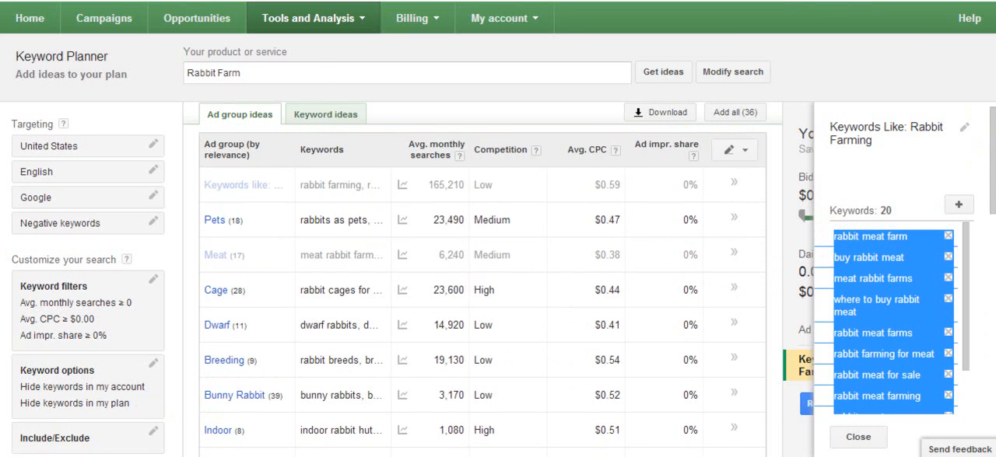
left_click(15, 456)
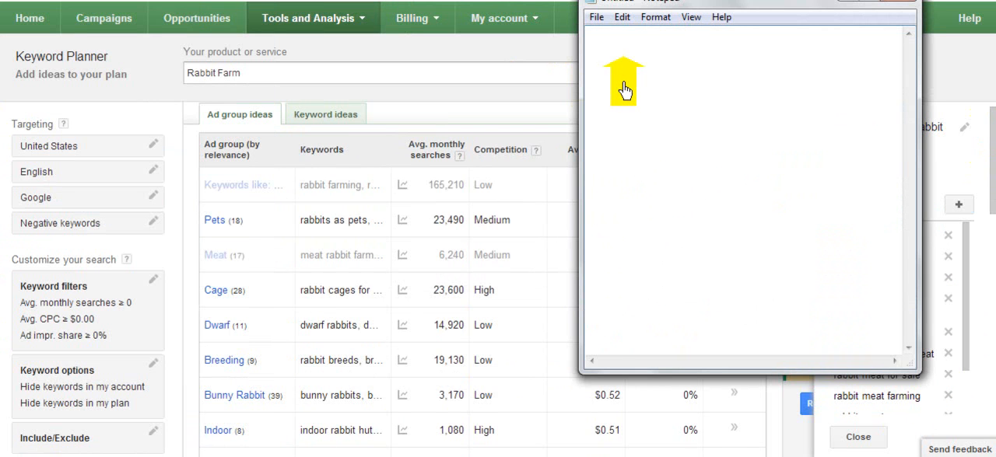
type("rabbit meat farm buy rabbit meat meat rabbit farms where to buy rabbit meat rabbit meat farms rabbit farming for meat rabbit meat for sale rabbit meat farming rabbit meat meat rabbits")
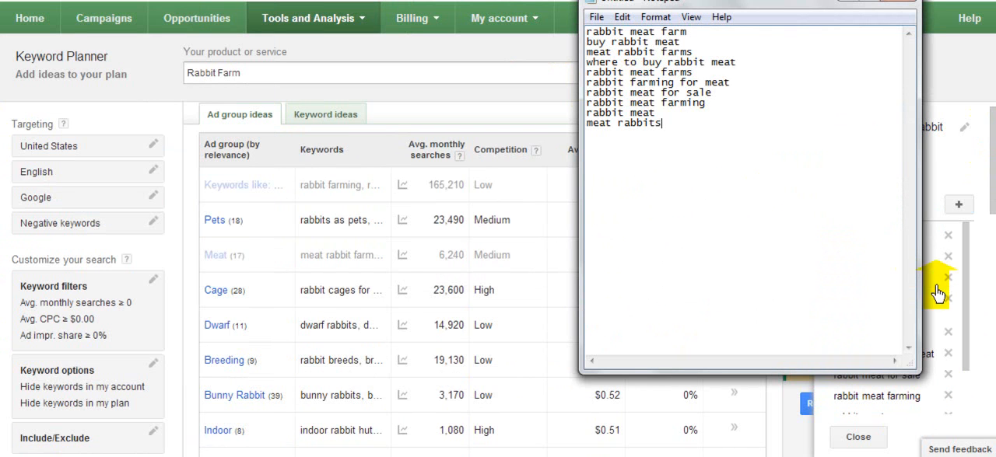
Step: Copy the first page of keywords from the plan's ad group and append them to the Notepad list
left_click_drag(966, 340, 964, 379)
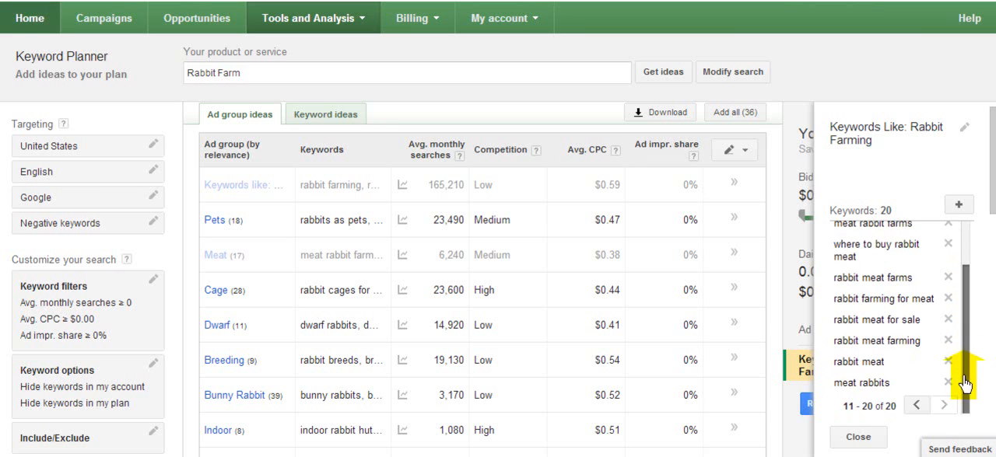
left_click(917, 405)
left_click_drag(844, 384, 843, 251)
key("ctrl+c")
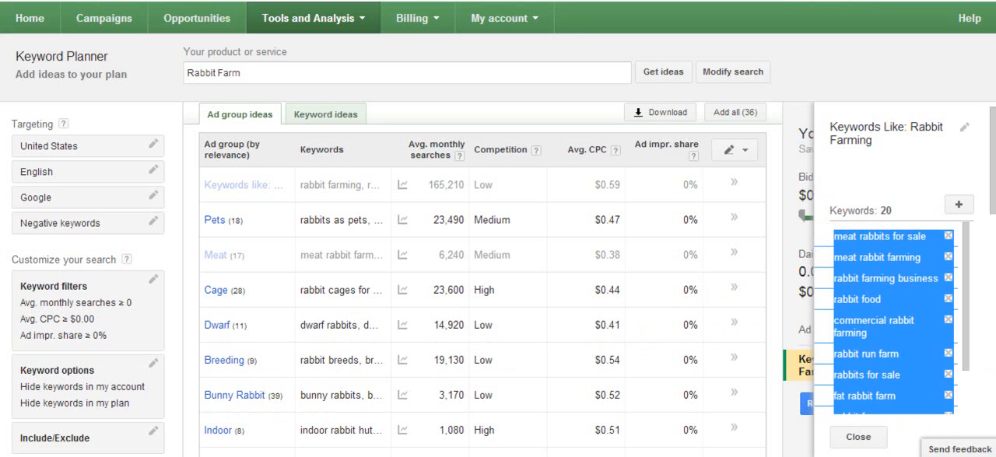
key("alt+Tab")
left_click(583, 412)
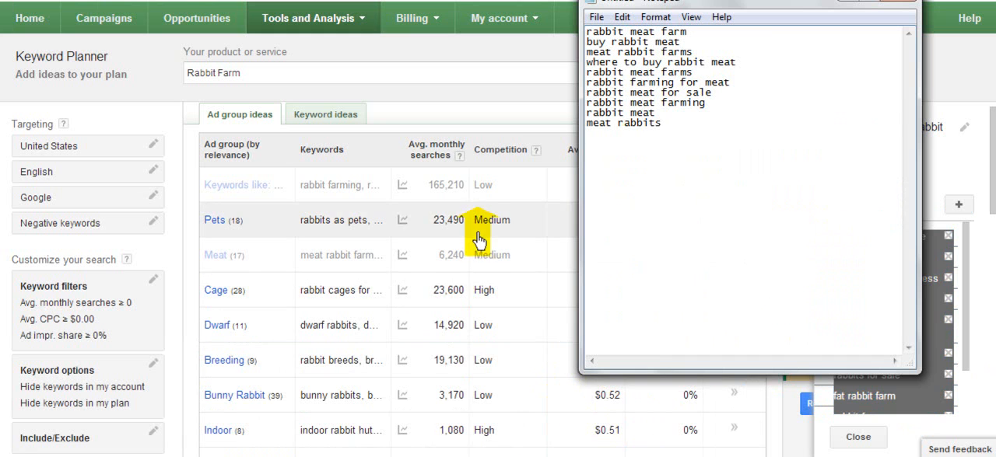
key("ctrl+v")
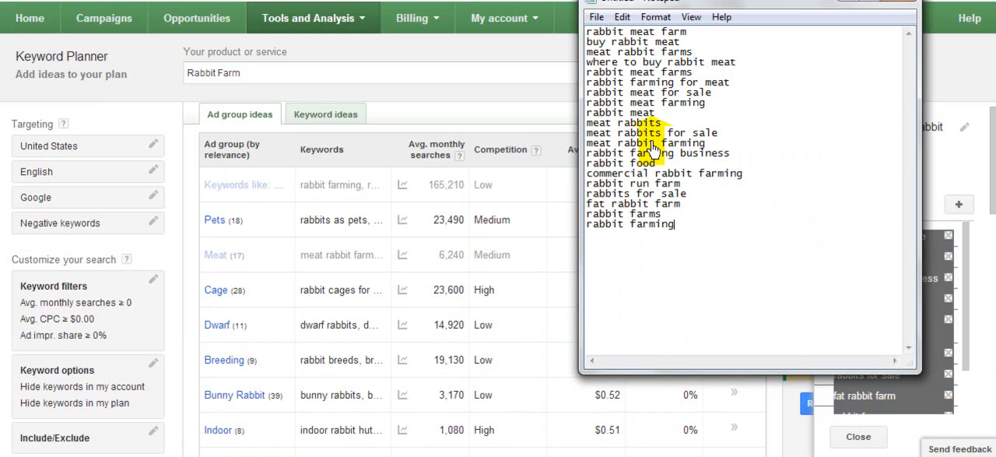
Step: Copy the entire keyword list from Notepad, and reopen Keyword Planner, starting over instead of resuming the saved plan
left_click_drag(674, 230, 589, 43)
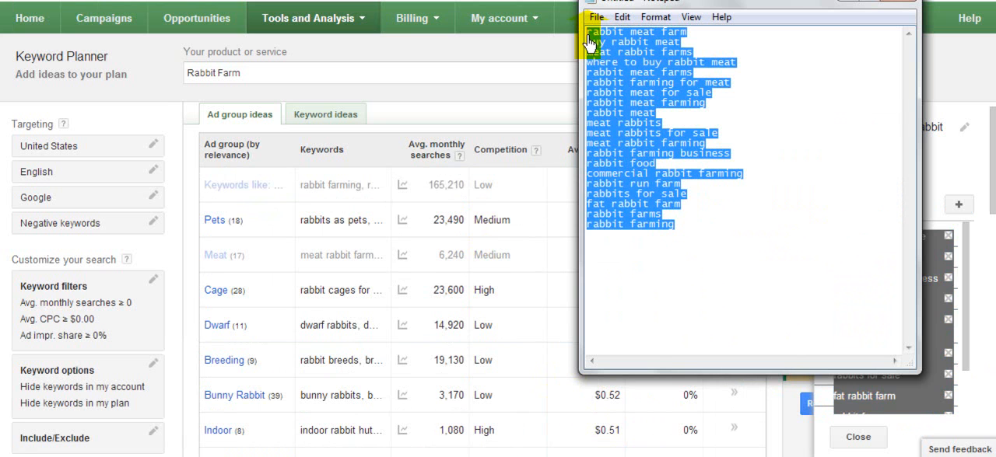
left_click(365, 25)
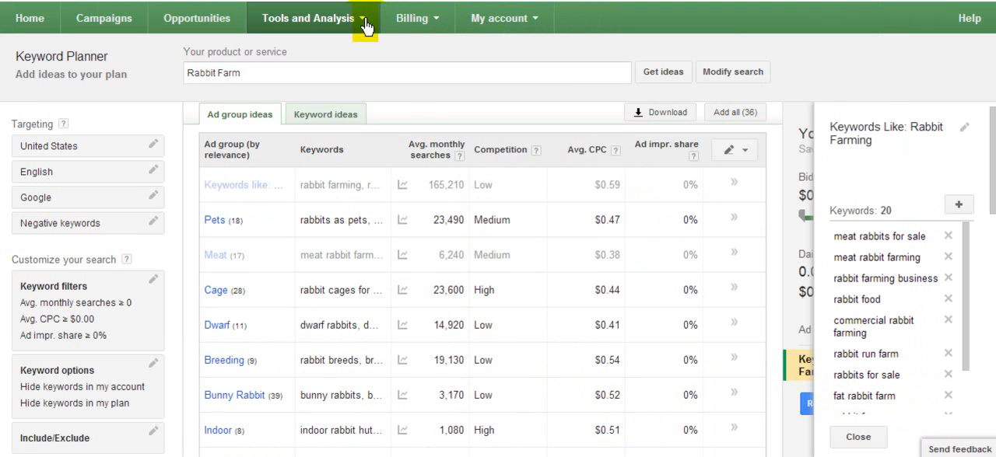
left_click(349, 135)
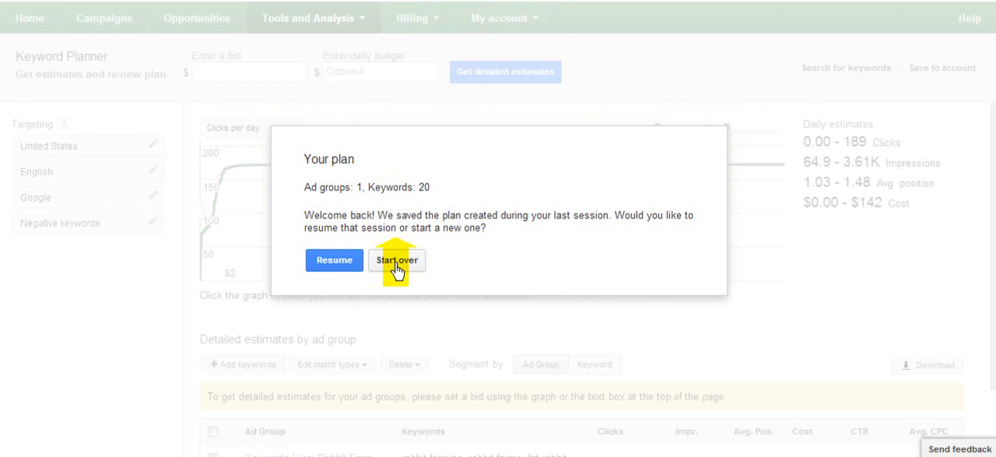
left_click(383, 265)
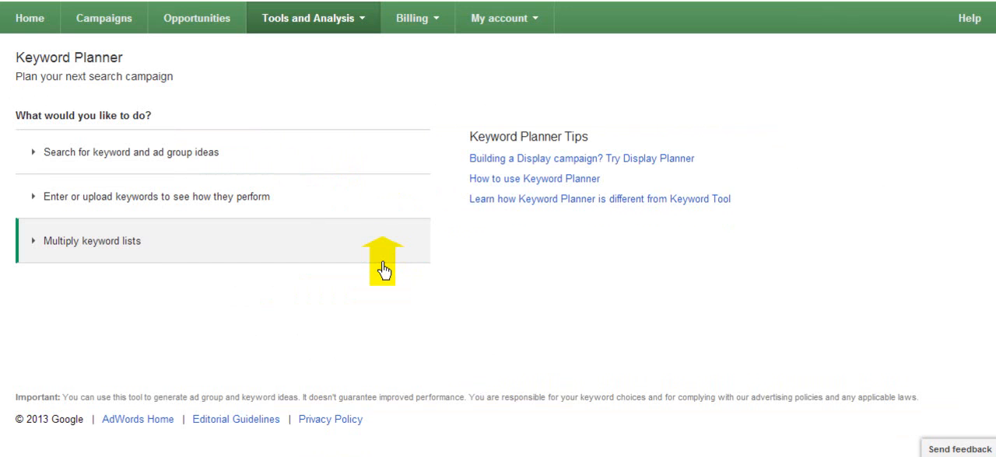
Step: Paste the copied list as the keywords to enter for checking how they perform, and get their search volume
left_click(209, 205)
left_click(178, 267)
key("ctrl+v")
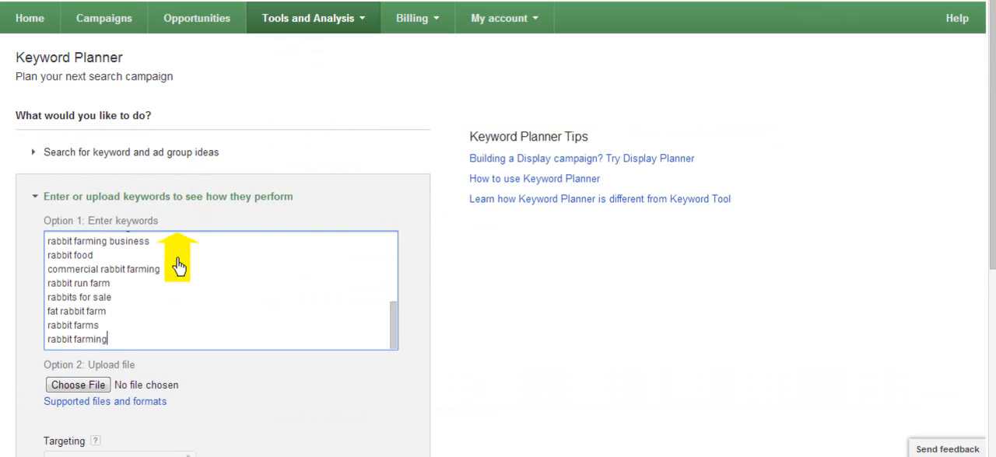
left_click_drag(992, 193, 990, 357)
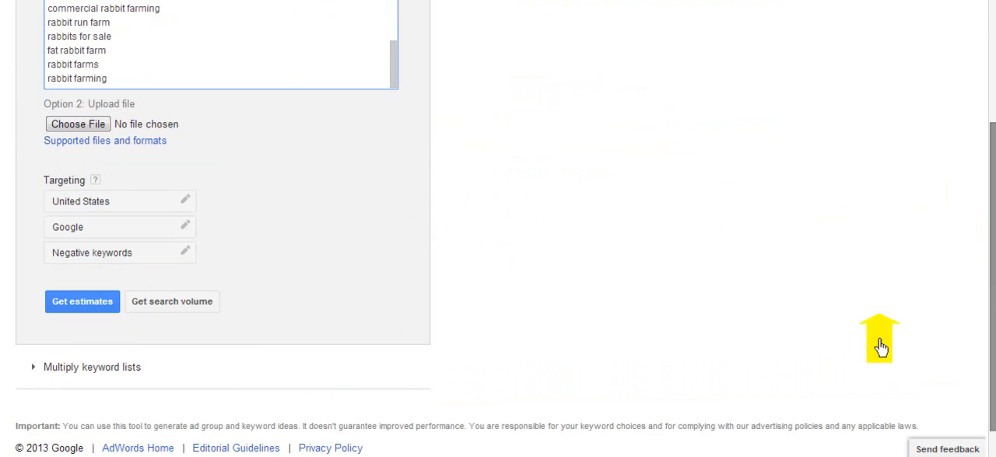
left_click(172, 306)
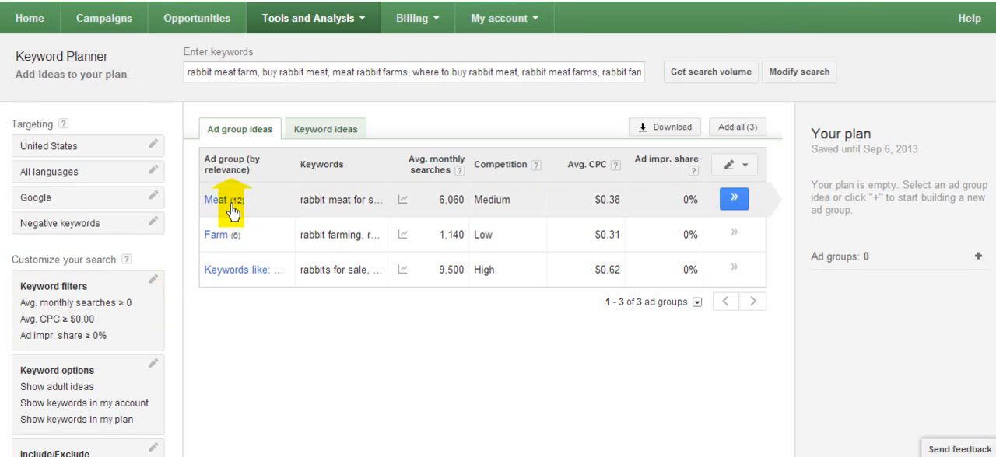
Step: Download the historical statistics for these keywords as Excel CSV, and show the downloaded file in its folder
left_click(642, 129)
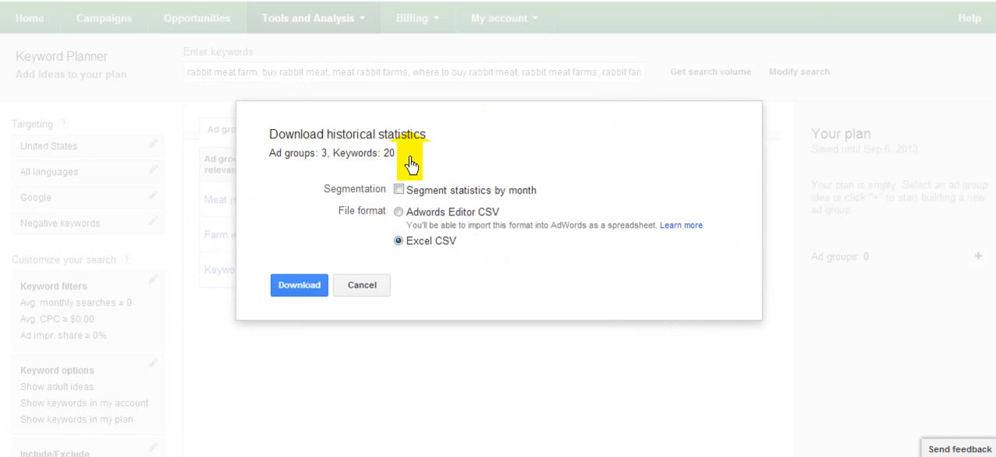
left_click(311, 288)
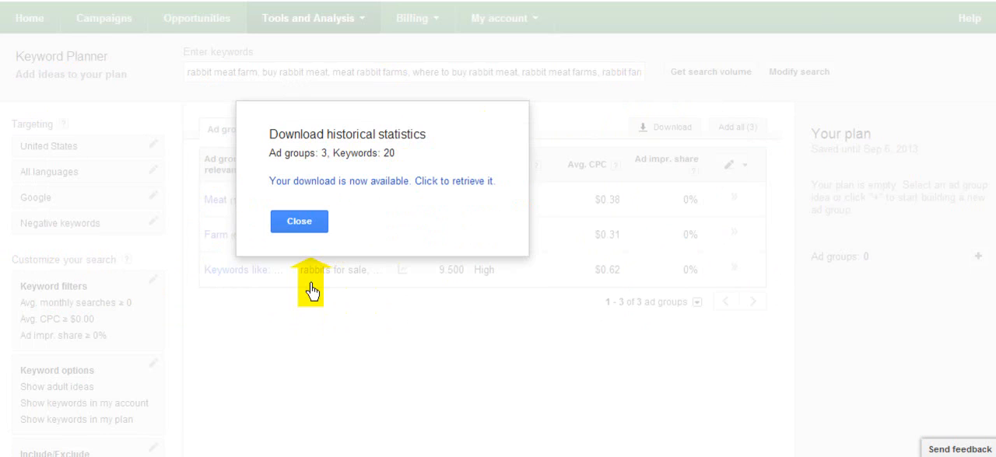
left_click(362, 184)
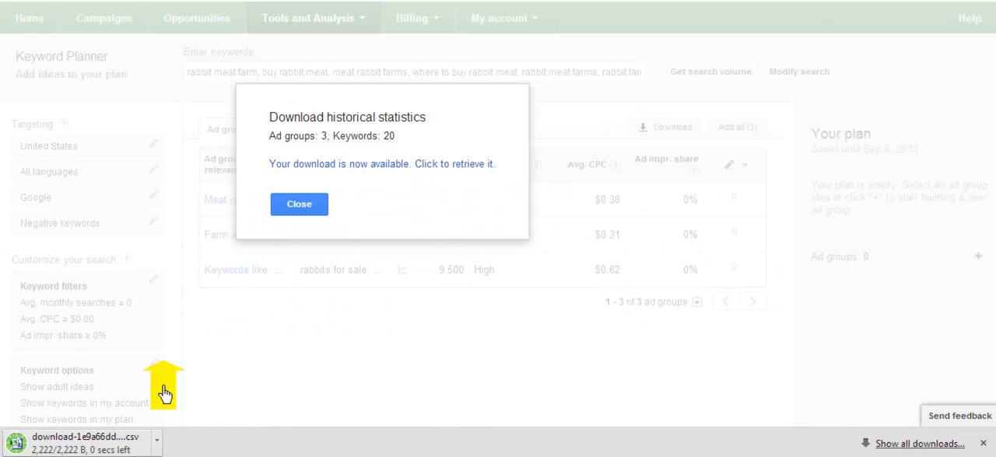
left_click(158, 446)
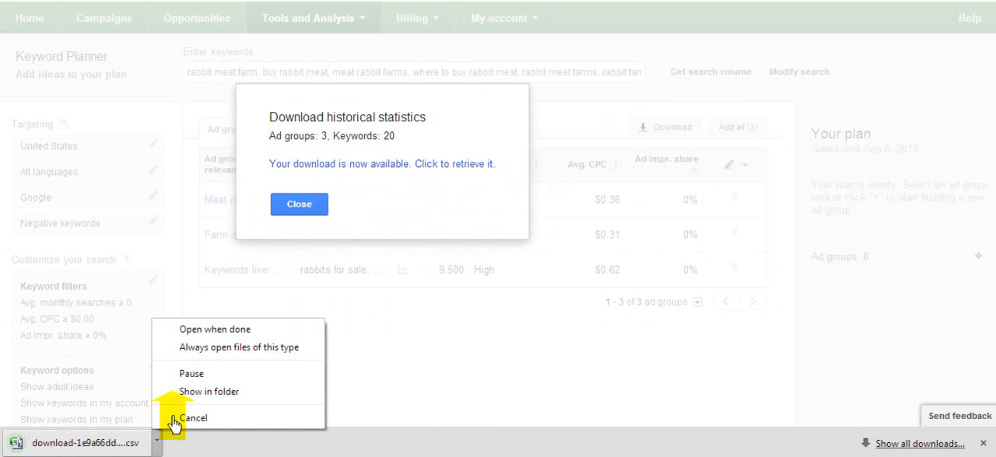
left_click(186, 392)
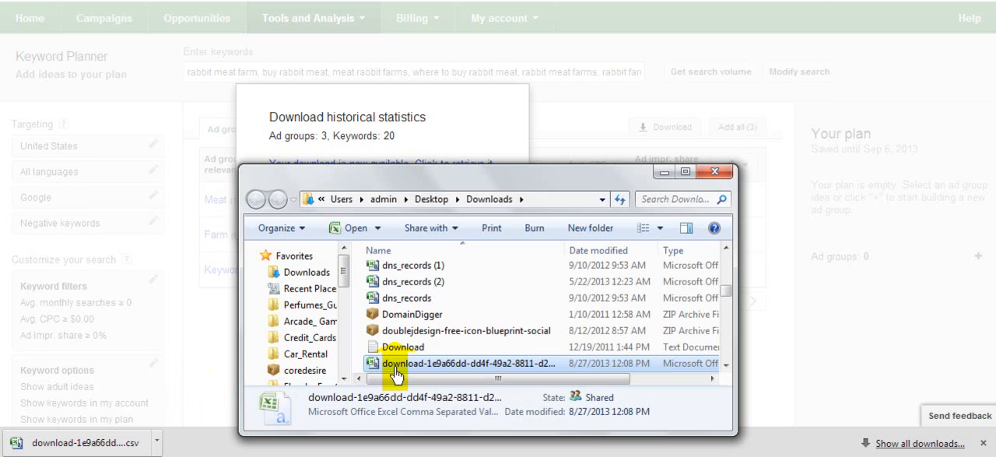
right_click(395, 375)
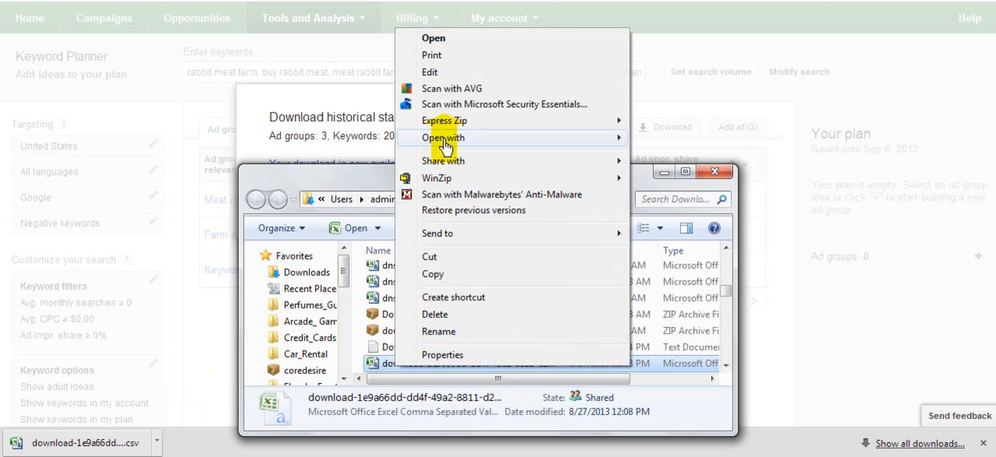
mouse_move(444, 138)
left_click(673, 189)
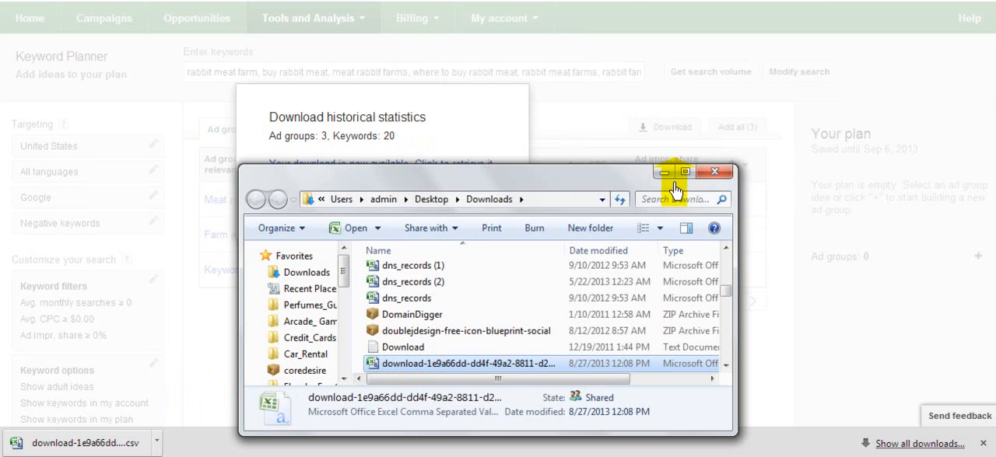
Step: Close the Downloads folder window and dismiss the historical statistics download dialog in Keyword Planner
left_click(715, 172)
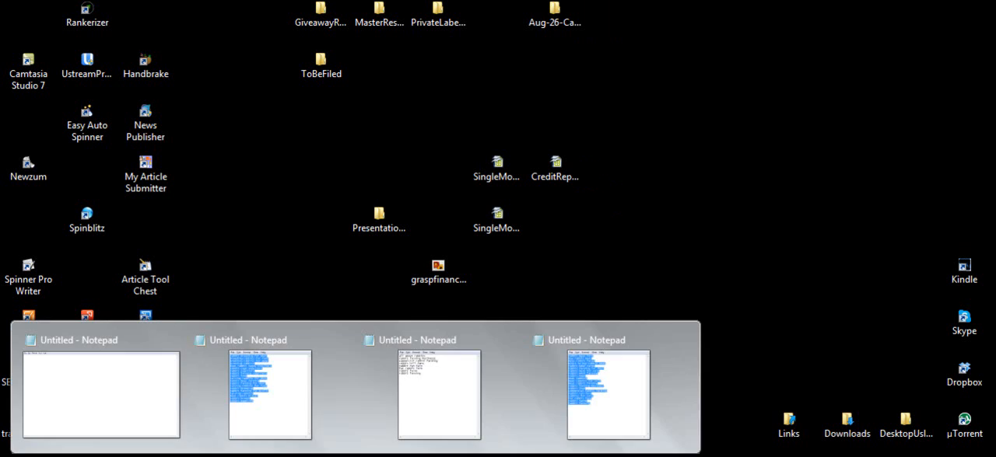
left_click(102, 456)
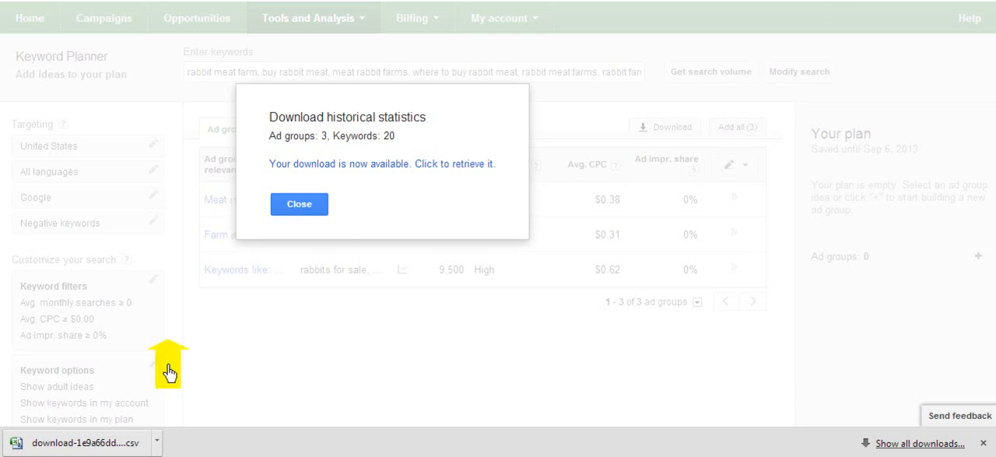
left_click(314, 209)
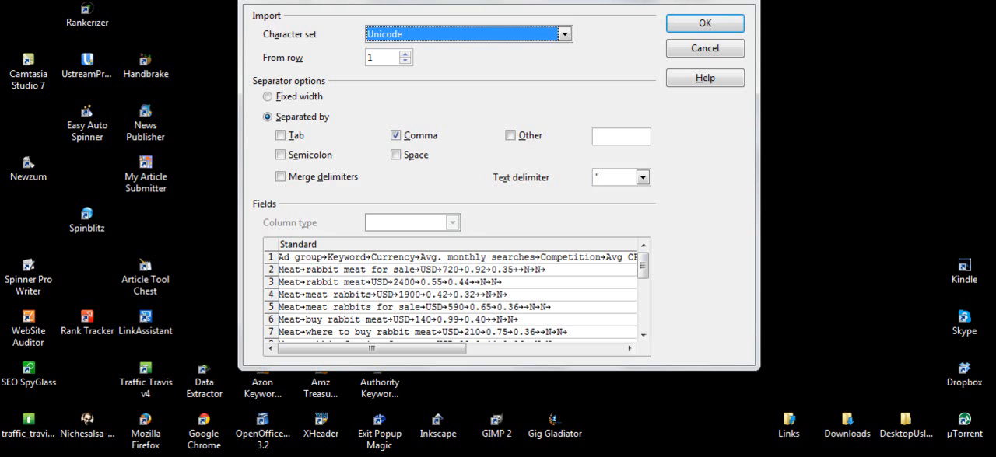
Step: Import the downloaded keyword CSV into a spreadsheet with Tab enabled as a separator
left_click(281, 140)
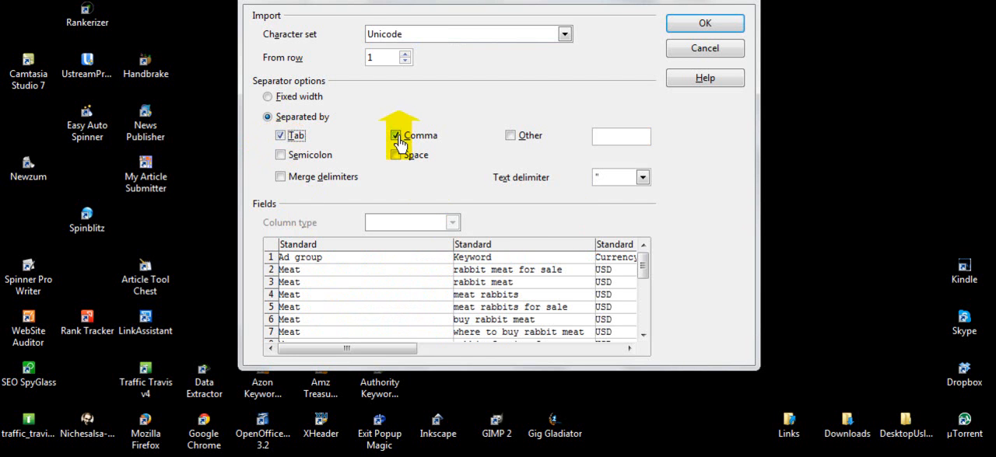
left_click(696, 25)
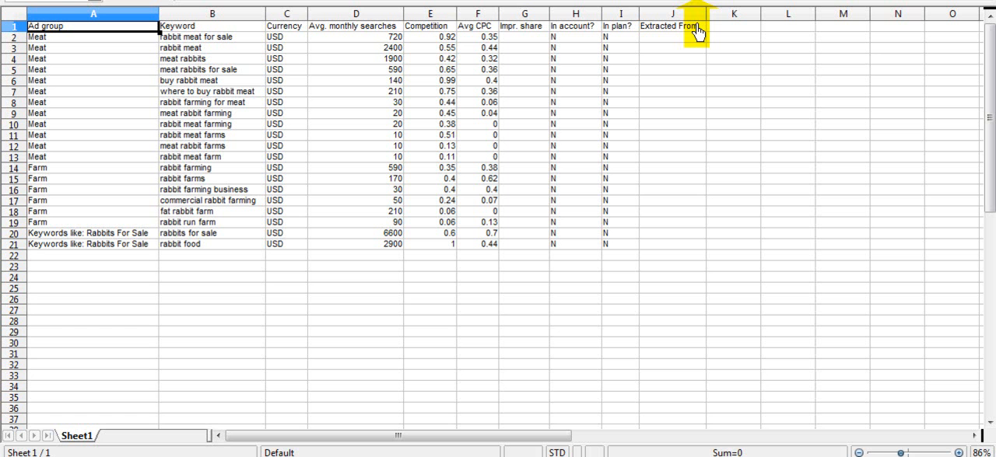
Step: Examine the spreadsheet's Keyword, Avg. monthly searches, Competition and Avg CPC columns, and return to Keyword Planner in the browser
left_click(367, 30)
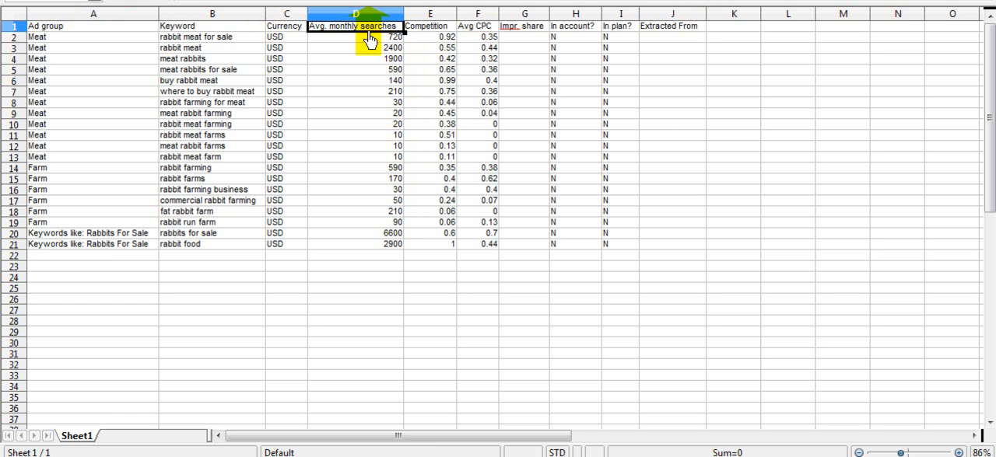
left_click(423, 29)
left_click(482, 29)
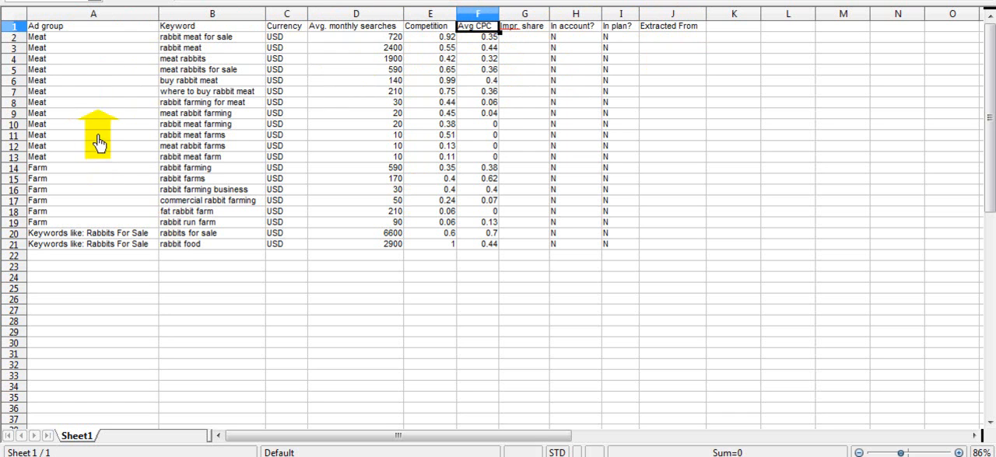
left_click(78, 260)
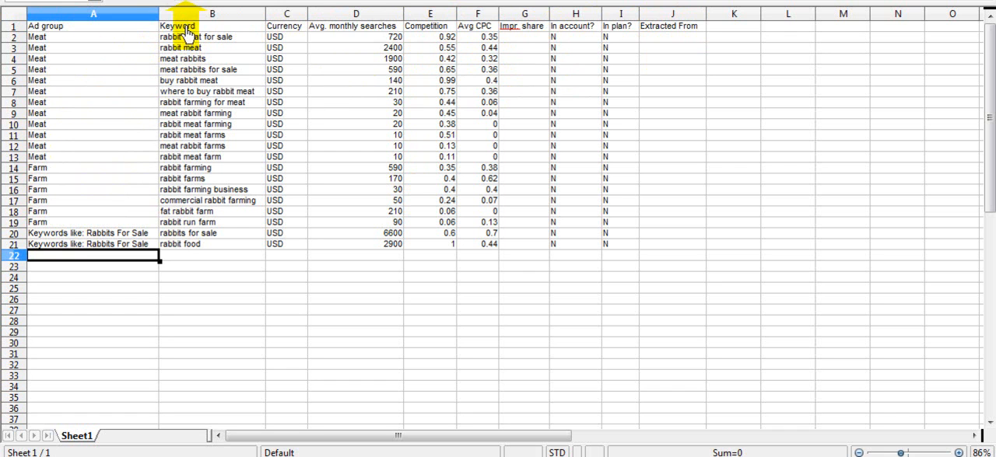
left_click_drag(185, 29, 188, 254)
left_click_drag(357, 31, 368, 242)
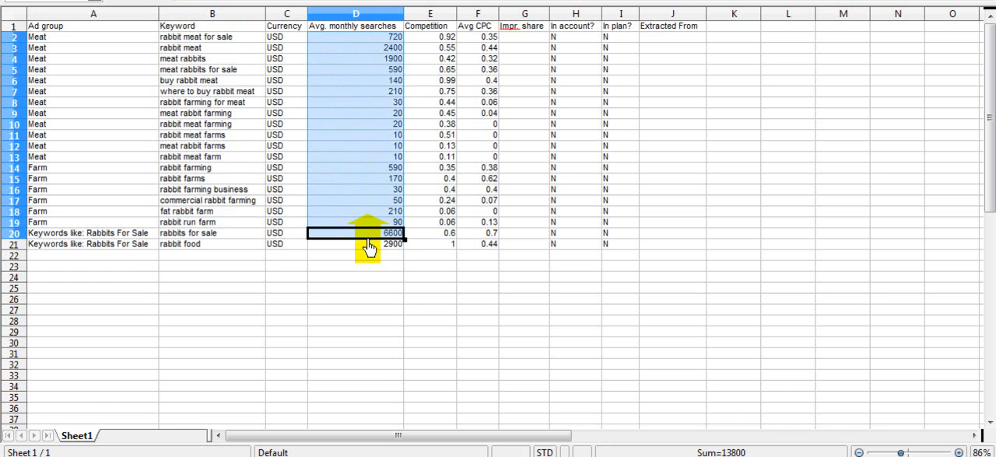
left_click(367, 237)
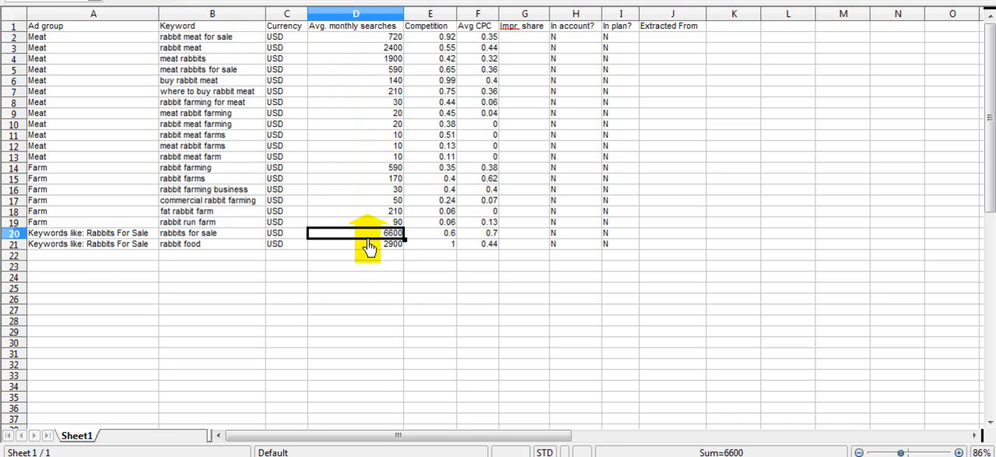
left_click(429, 257)
left_click(276, 268)
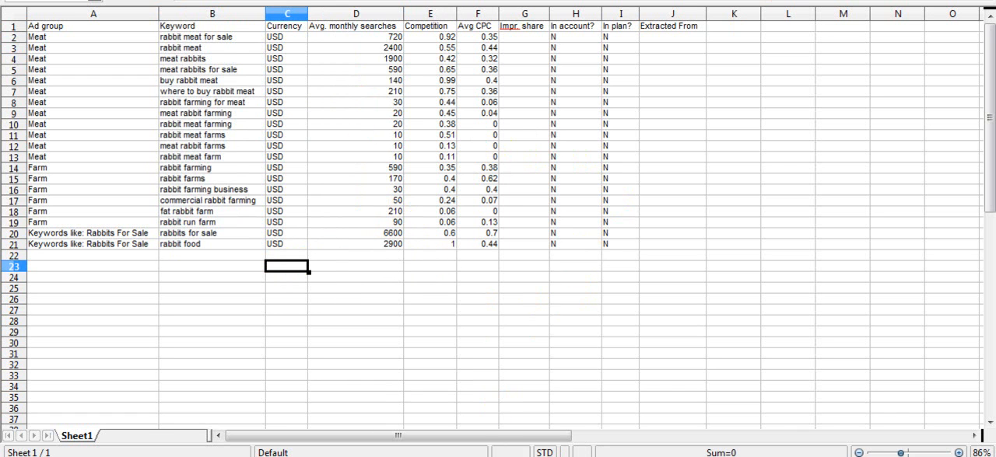
key("alt+Tab")
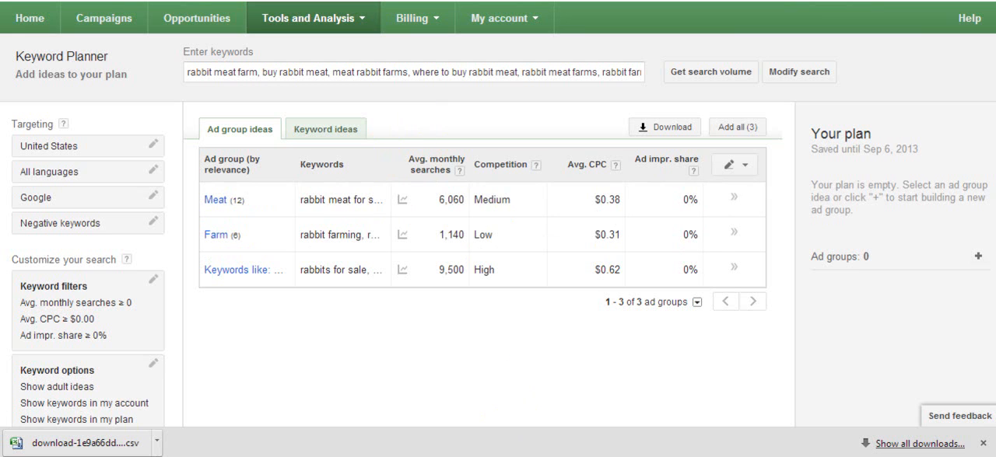